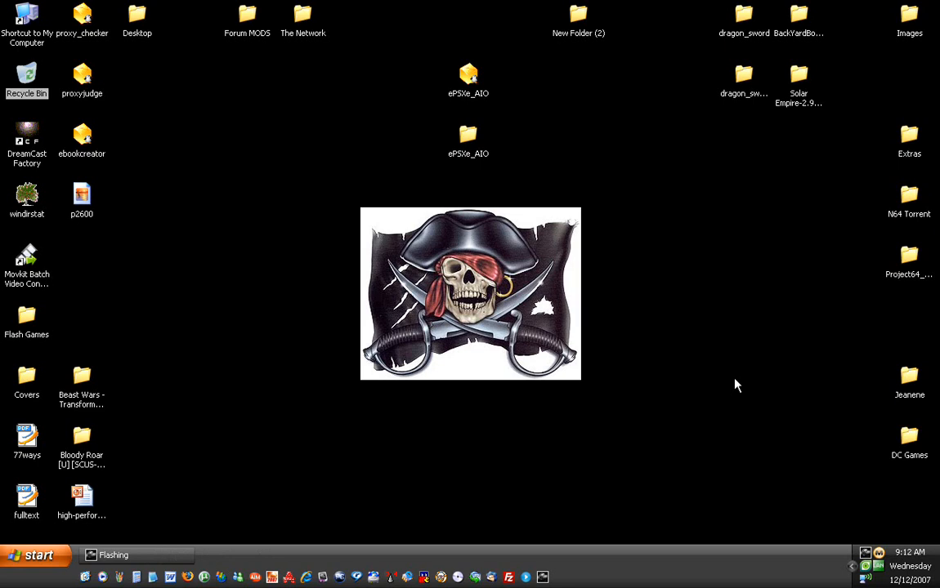
pyautogui.click(186, 577)
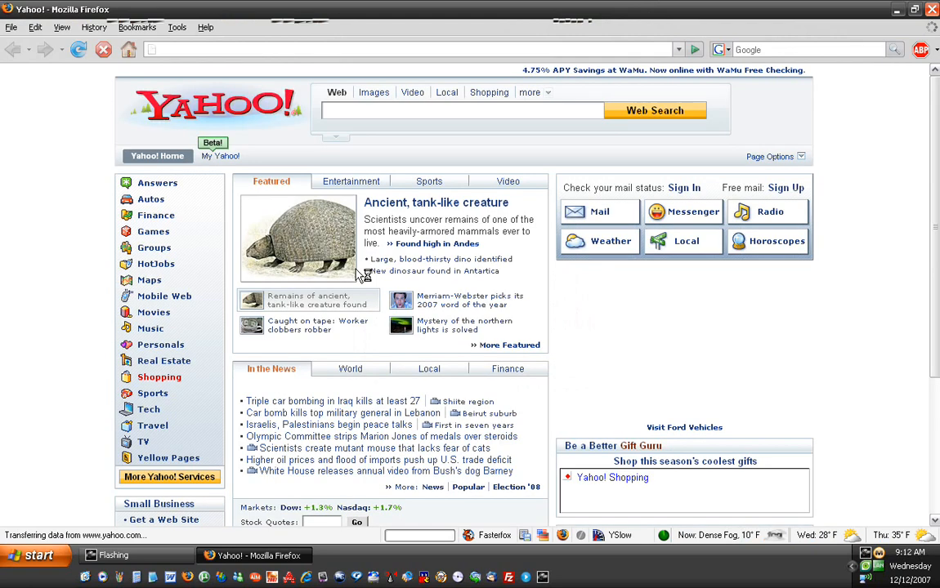
pyautogui.click(222, 52)
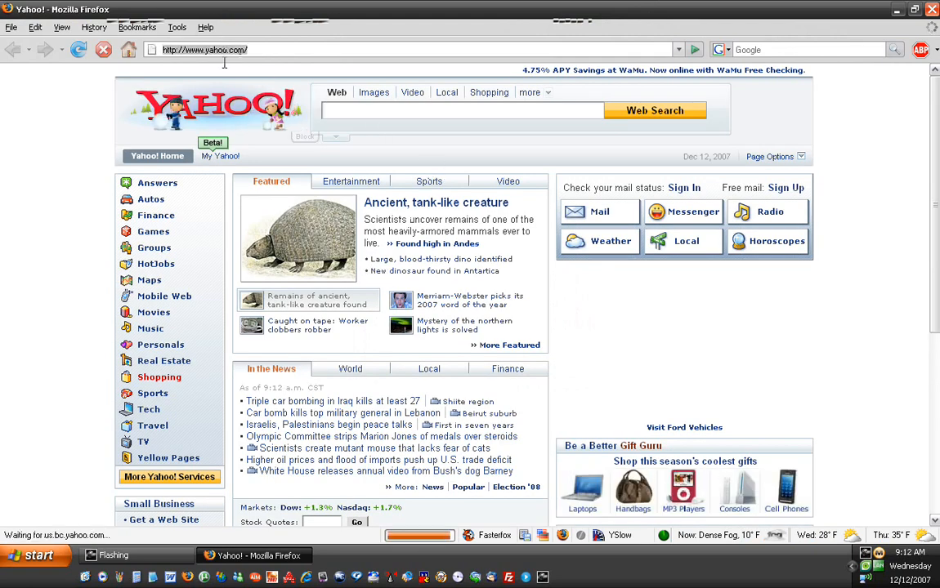
pyautogui.press('BackSpace')
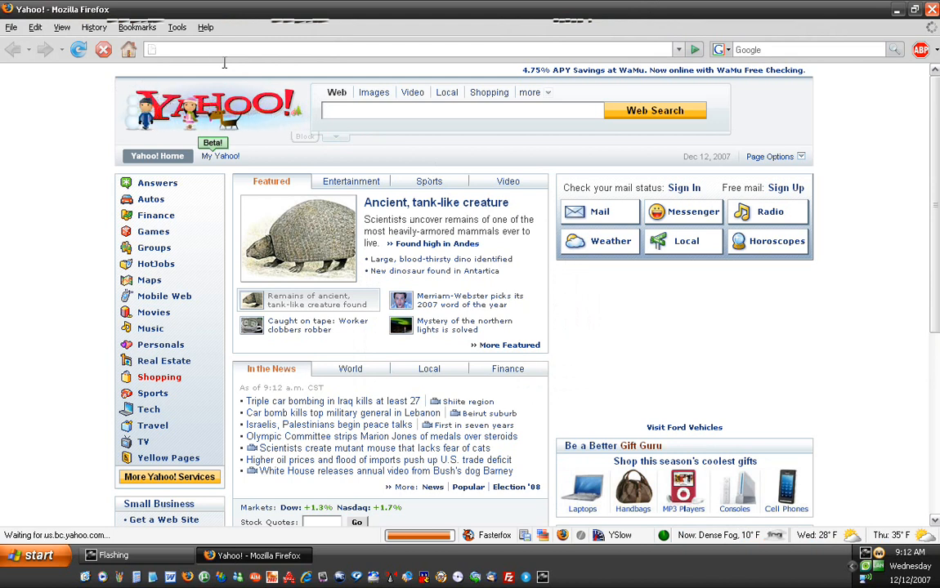
pyautogui.write('nuke')
pyautogui.press('Down')
pyautogui.press('Down')
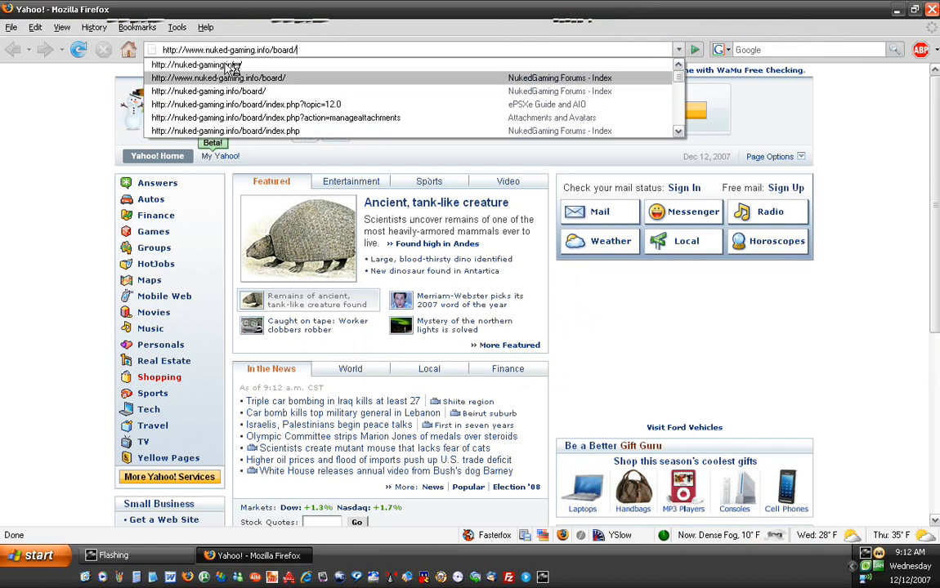
pyautogui.press('Up')
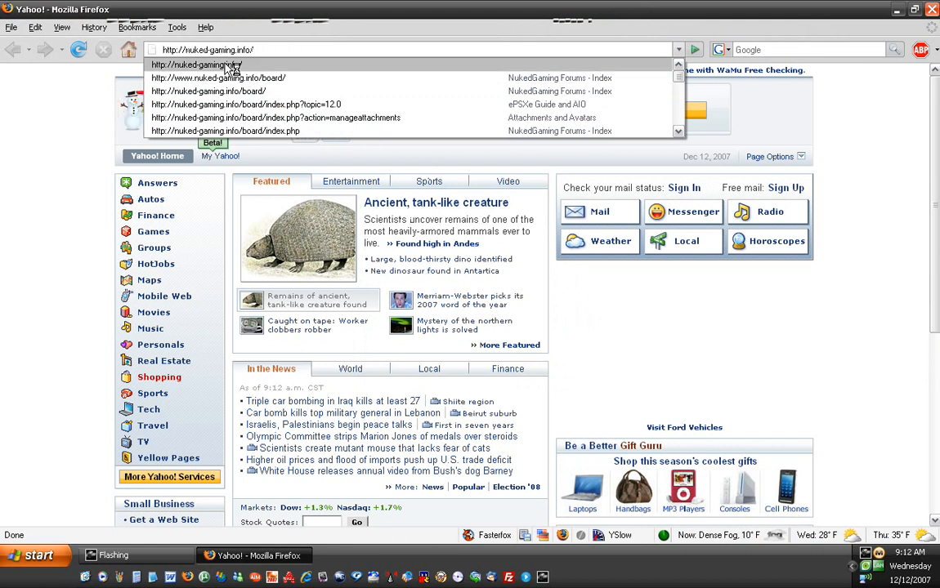
pyautogui.click(229, 65)
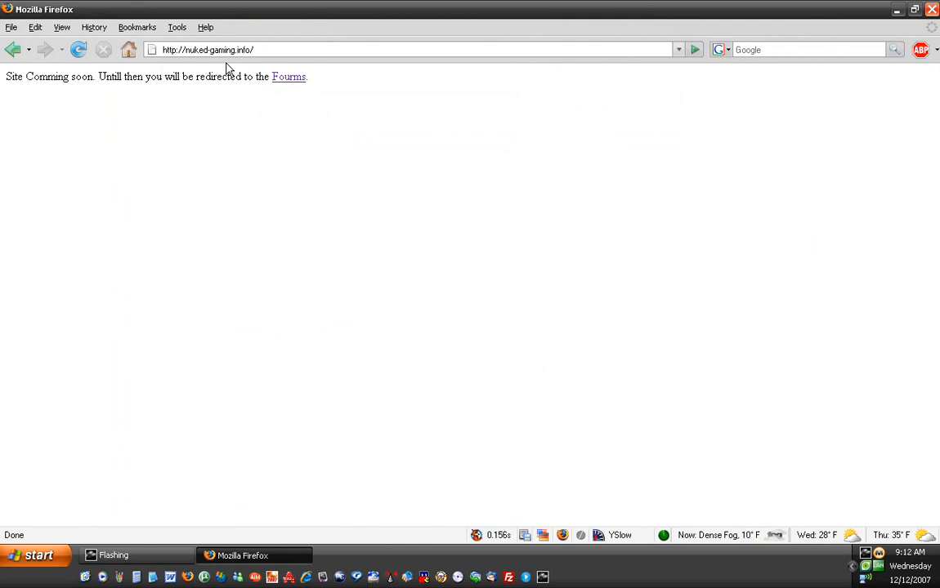
pyautogui.click(276, 78)
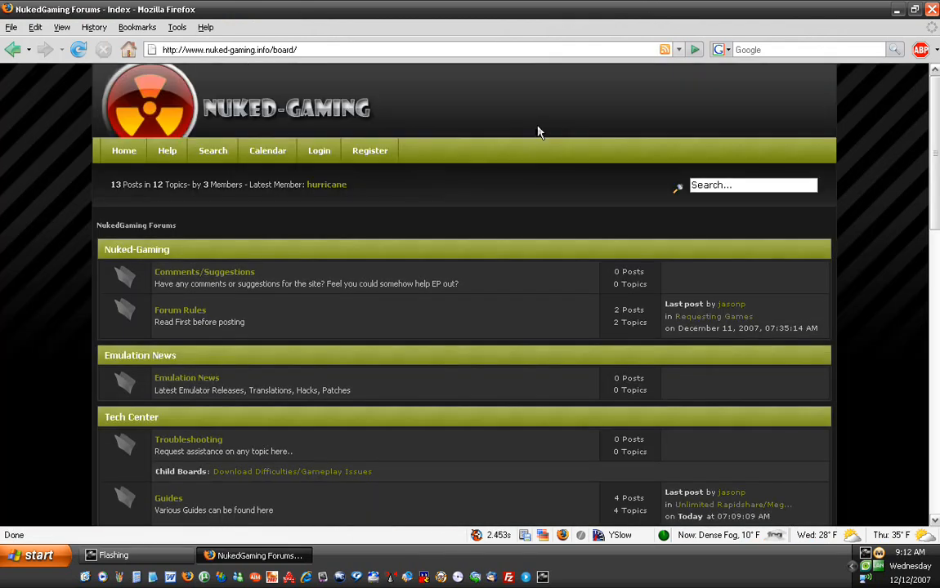
# - Find the Guides board under Tech Center in the forum index and open its ePSXe Guide and AIO topic
pyautogui.scroll(-3, 533, 139)
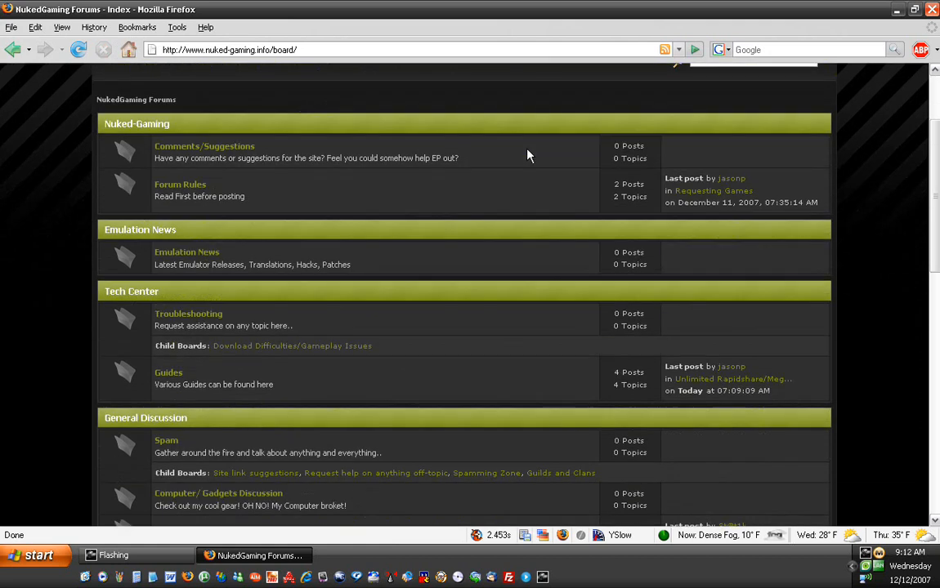
pyautogui.scroll(-6, 526, 153)
pyautogui.scroll(-9, 526, 154)
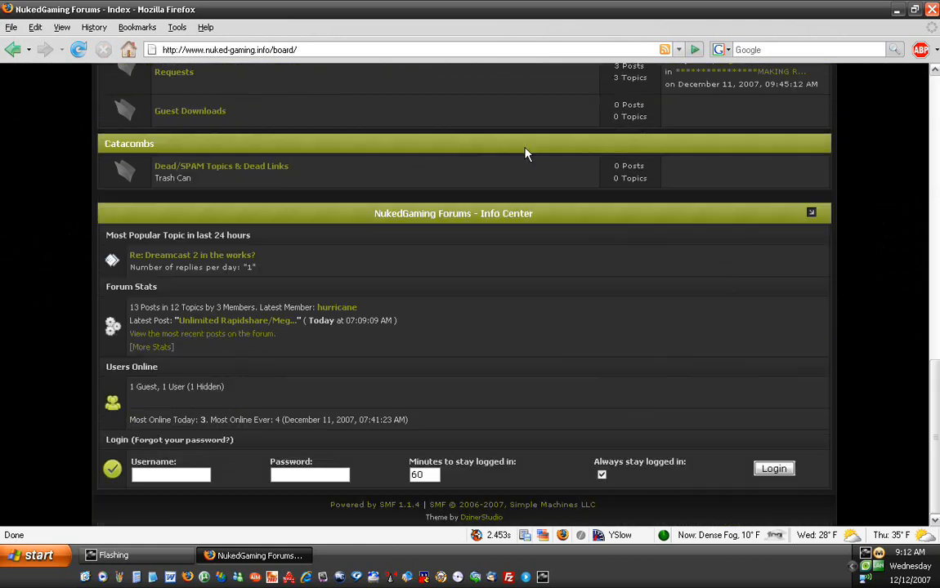
pyautogui.scroll(8, 537, 176)
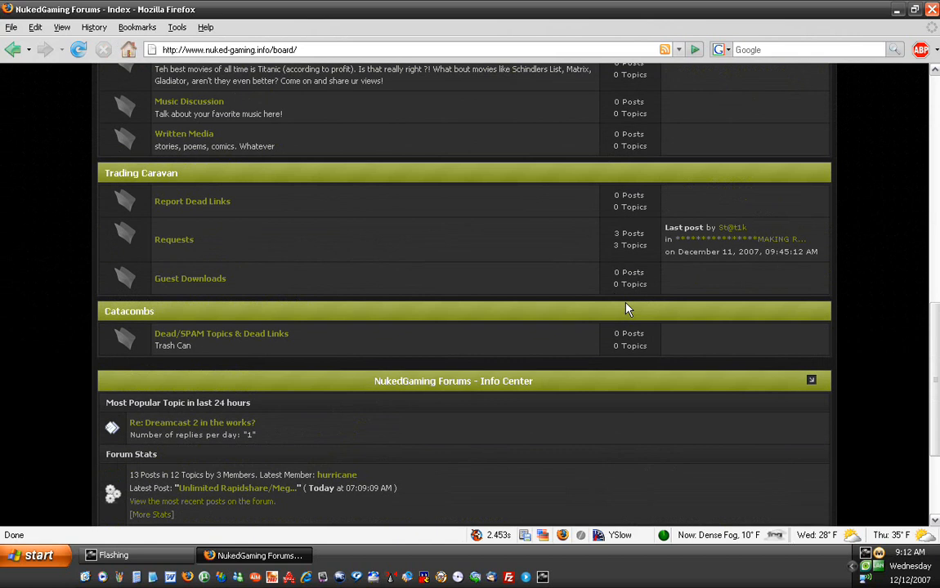
pyautogui.scroll(4, 844, 357)
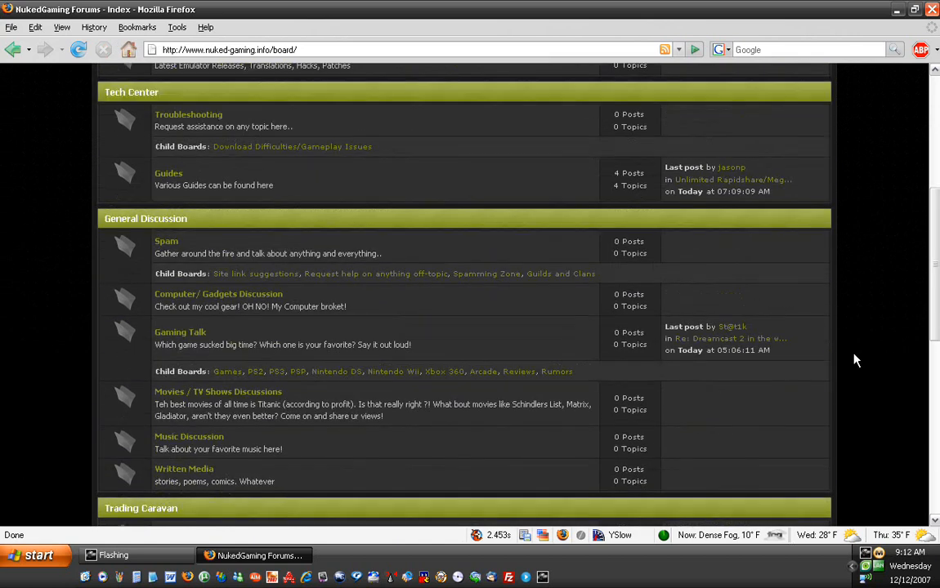
pyautogui.scroll(2, 843, 311)
pyautogui.scroll(3, 853, 313)
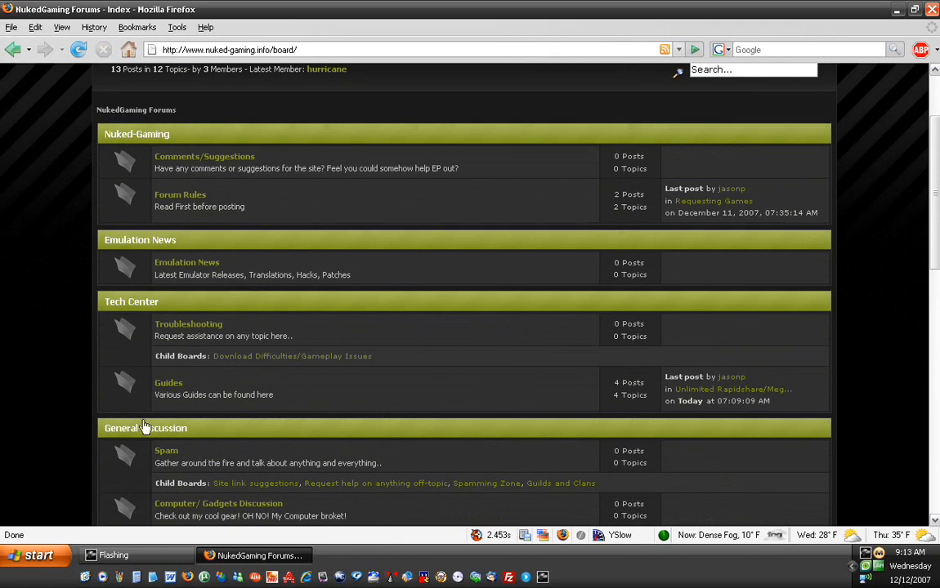
pyautogui.click(168, 384)
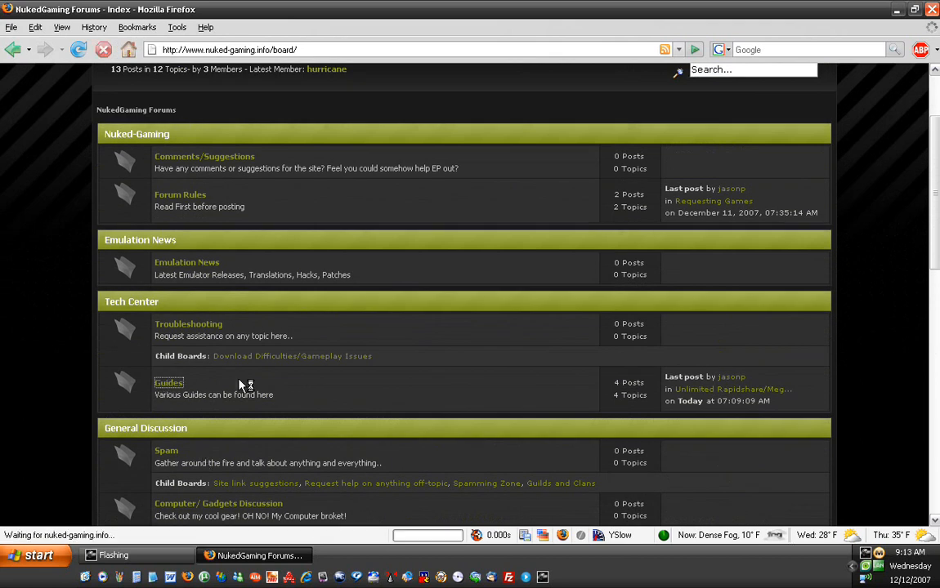
pyautogui.scroll(-2, 286, 375)
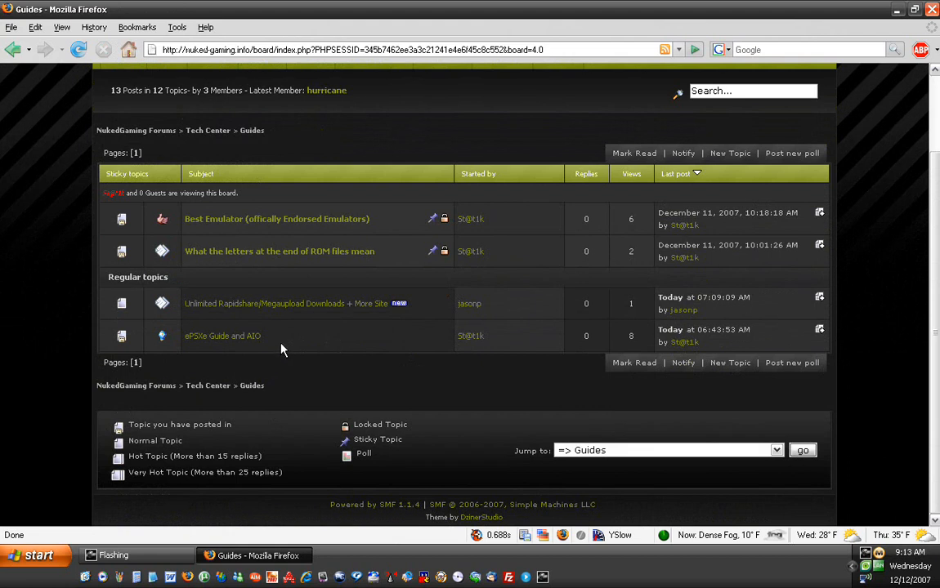
pyautogui.click(254, 337)
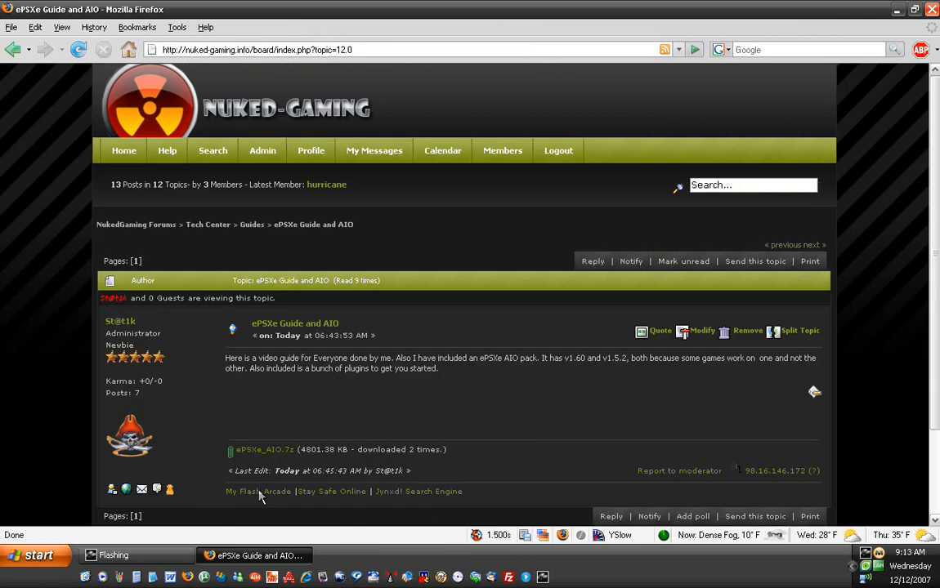
# - Try to download the ePSXe_AIO.7z attachment to disk, and close the browser
pyautogui.click(263, 451)
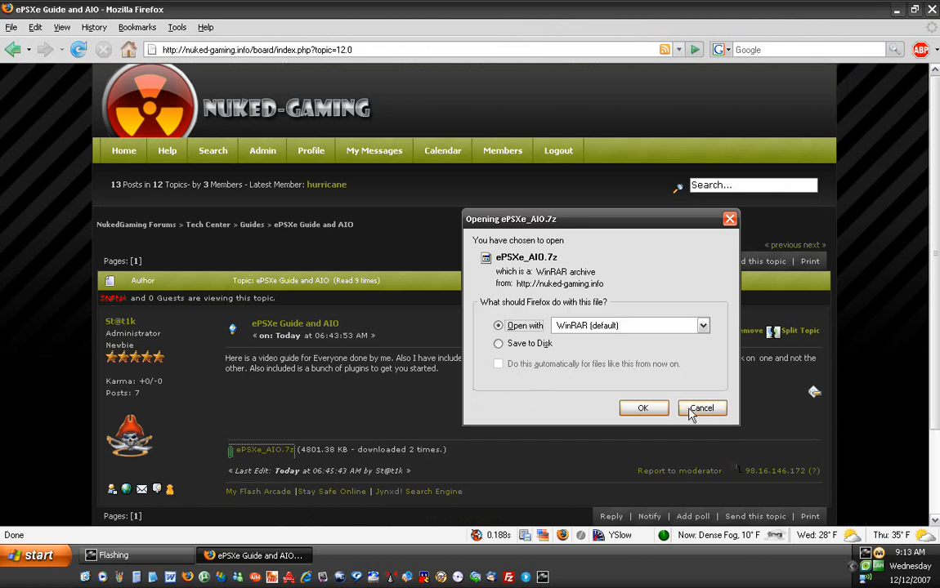
pyautogui.click(514, 345)
pyautogui.click(700, 410)
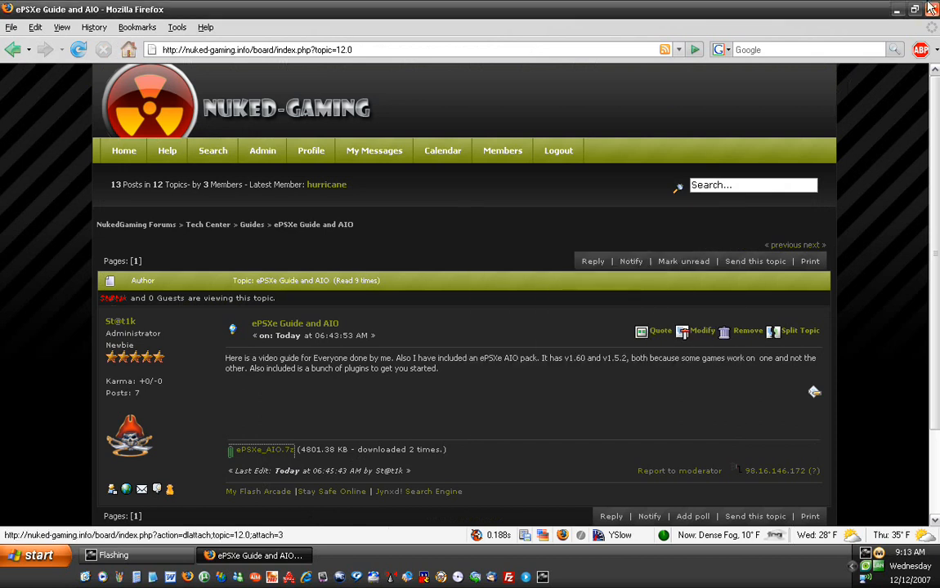
pyautogui.click(931, 10)
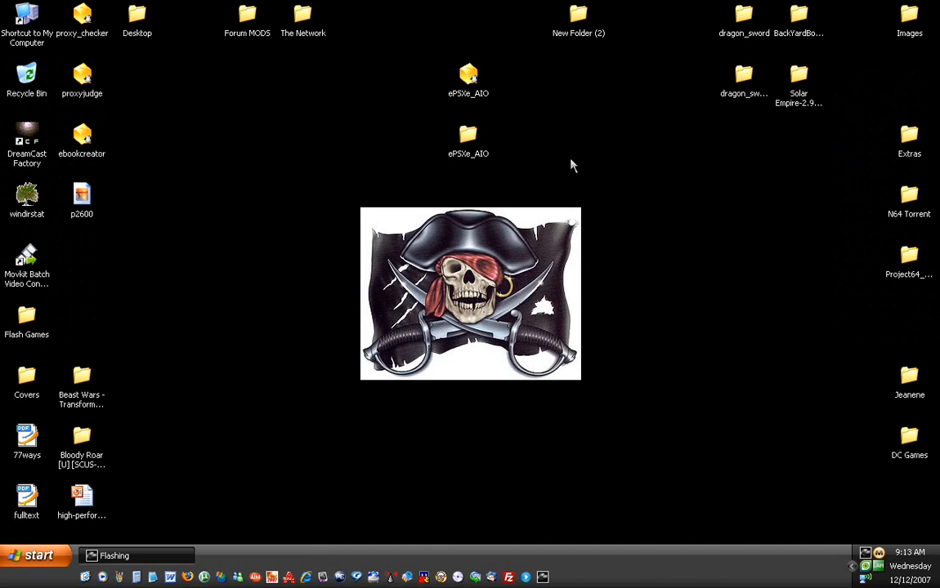
# - Open the ePSXe_AIO folder on the desktop, go into its ePSXe AIO subfolder and launch the ePSXe 1.6.0 shortcut
pyautogui.doubleClick(470, 137)
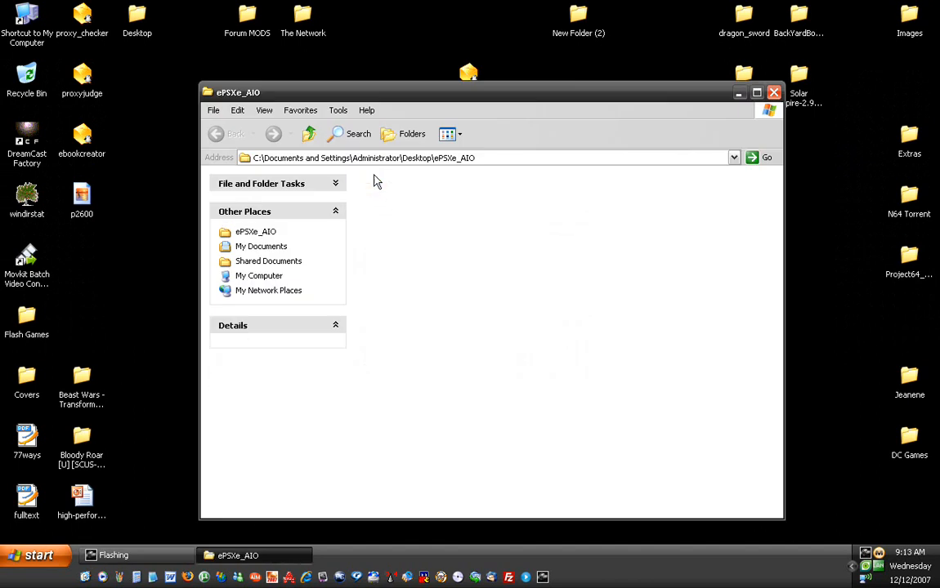
pyautogui.doubleClick(376, 182)
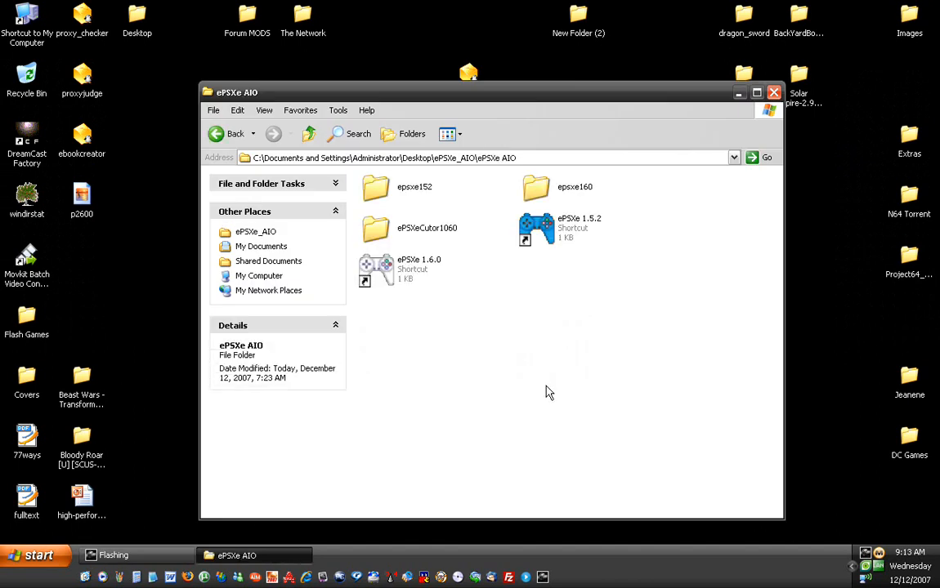
pyautogui.click(424, 267)
pyautogui.click(424, 272)
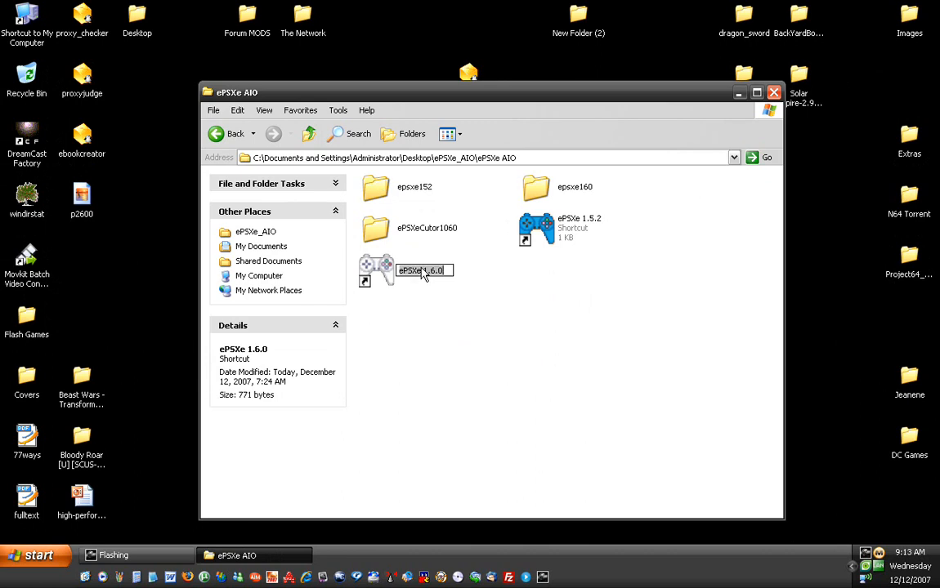
pyautogui.click(422, 269)
pyautogui.doubleClick(384, 269)
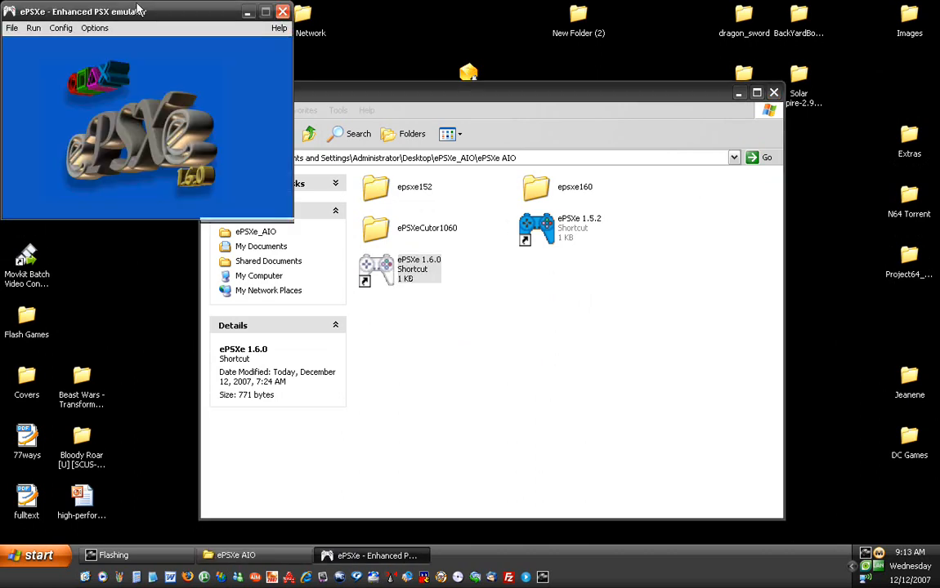
# - Start the ePSXe configuration wizard and choose the scph1001 - USA (Recommended) BIOS
pyautogui.moveTo(139, 8); pyautogui.dragTo(571, 204)
pyautogui.click(492, 224)
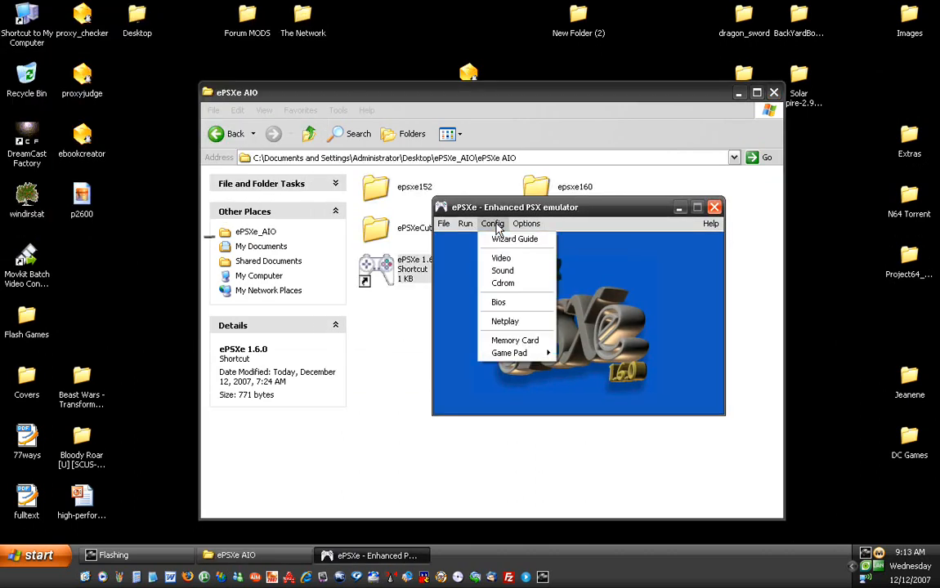
pyautogui.click(496, 241)
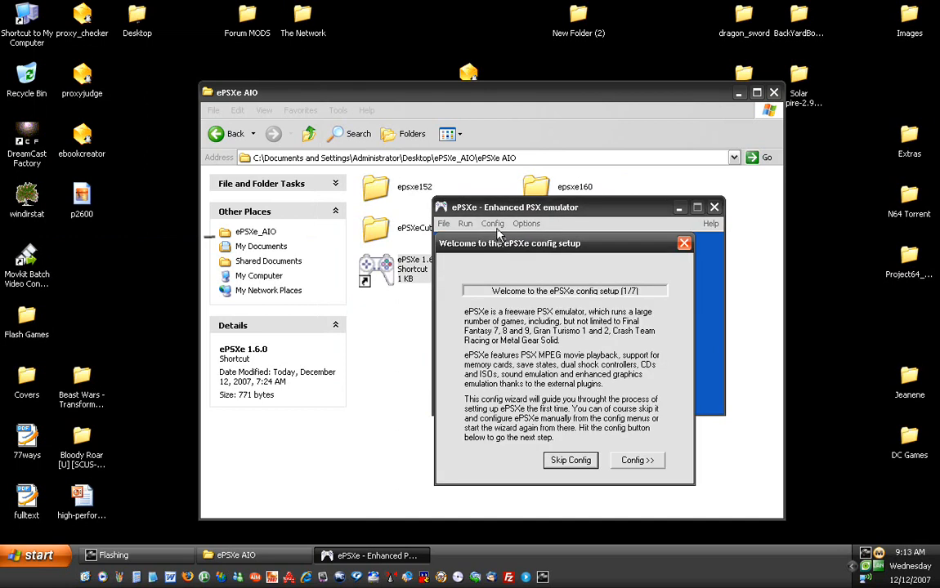
pyautogui.click(637, 461)
pyautogui.click(572, 407)
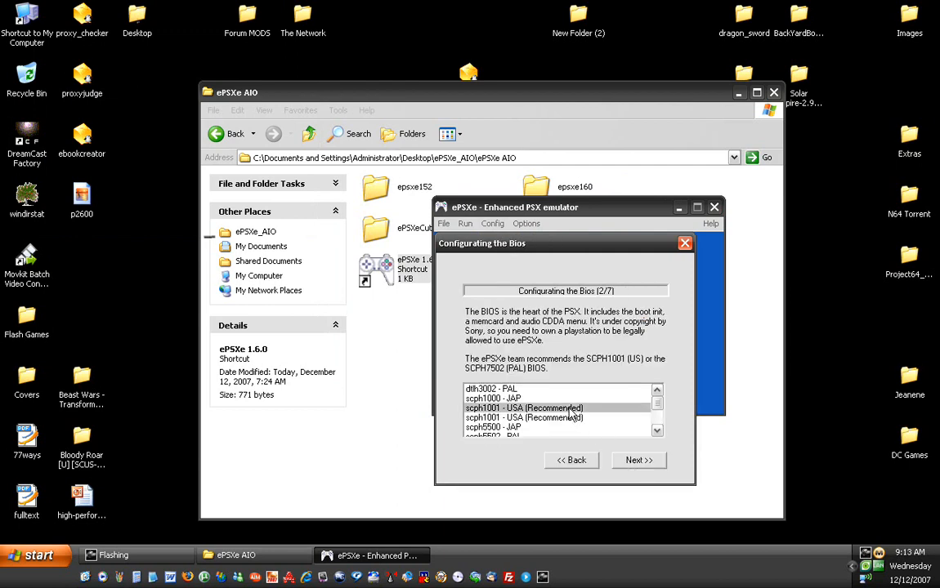
pyautogui.click(640, 461)
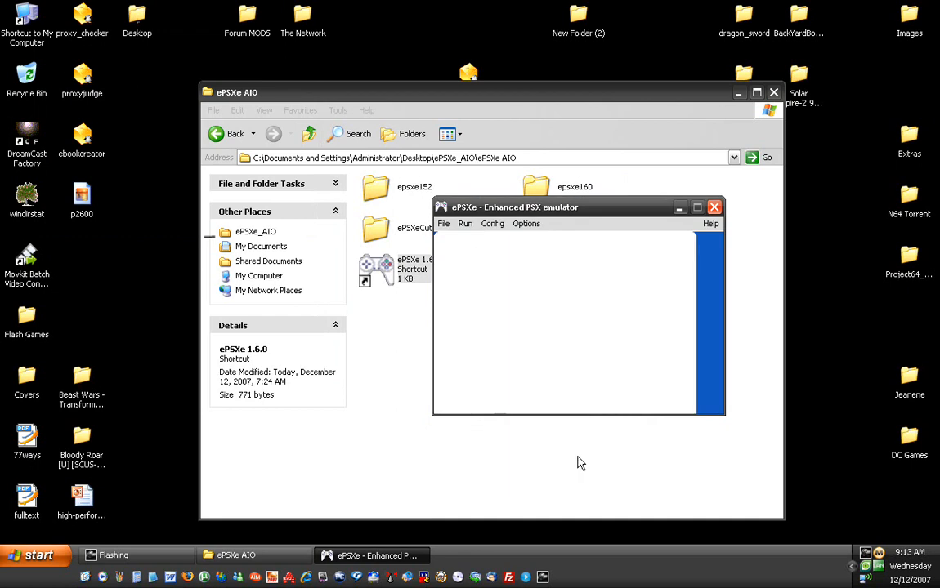
# - Find Pete's D3D Driver 1.76 among the wizard's video plugins and open its configuration
pyautogui.moveTo(472, 240); pyautogui.dragTo(344, 120)
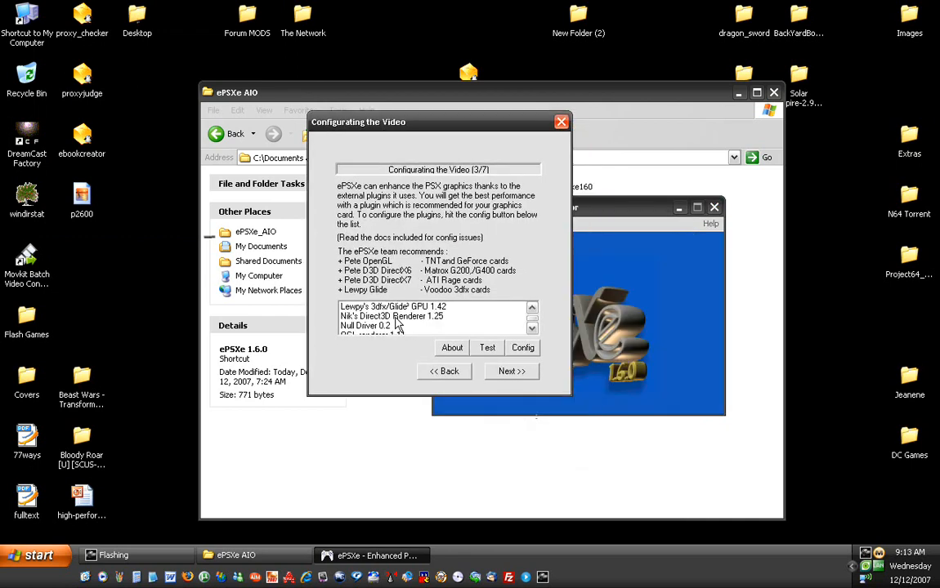
pyautogui.scroll(-1, 399, 323)
pyautogui.scroll(-2, 398, 323)
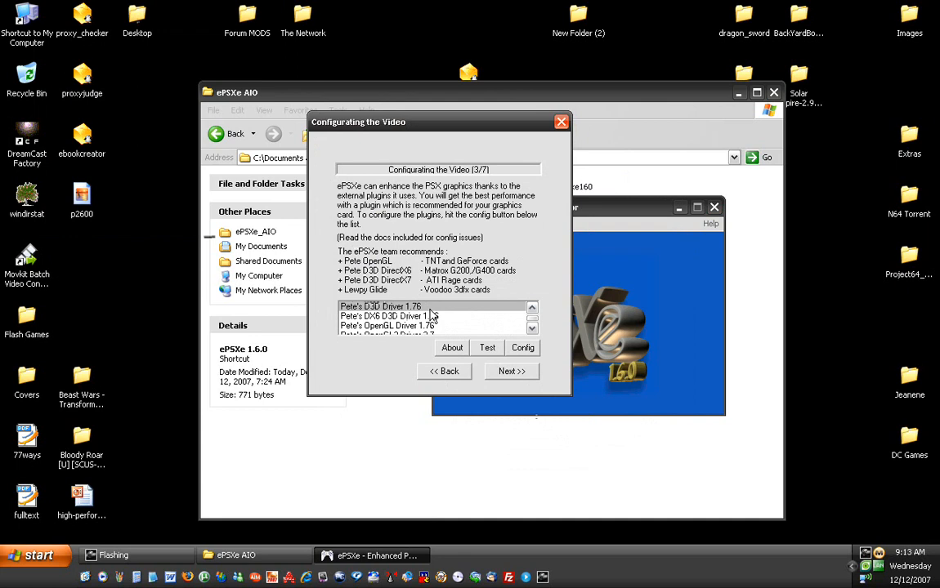
pyautogui.click(522, 349)
pyautogui.moveTo(355, 137); pyautogui.dragTo(229, 41)
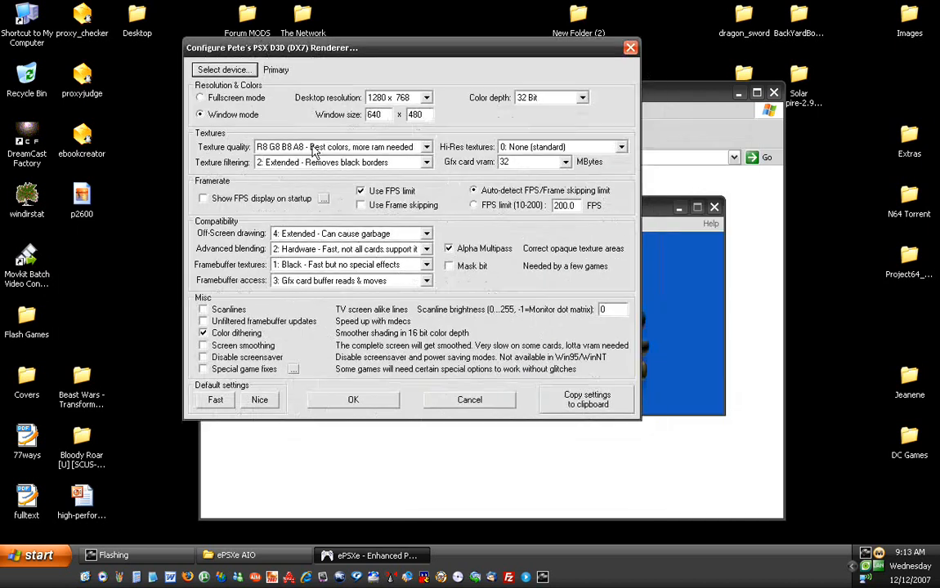
# - Set the D3D renderer to window mode with a 32 Bit color depth
pyautogui.click(201, 97)
pyautogui.click(201, 115)
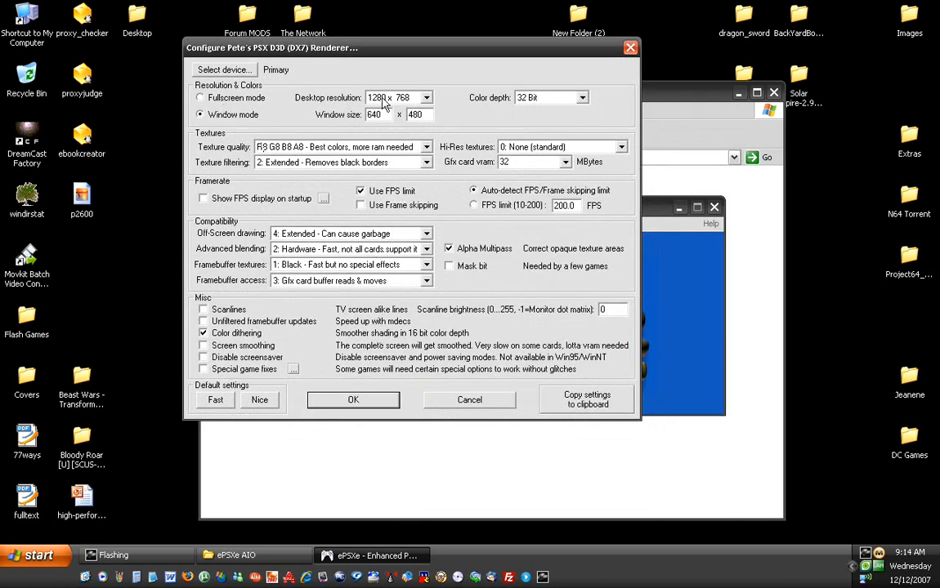
pyautogui.click(523, 97)
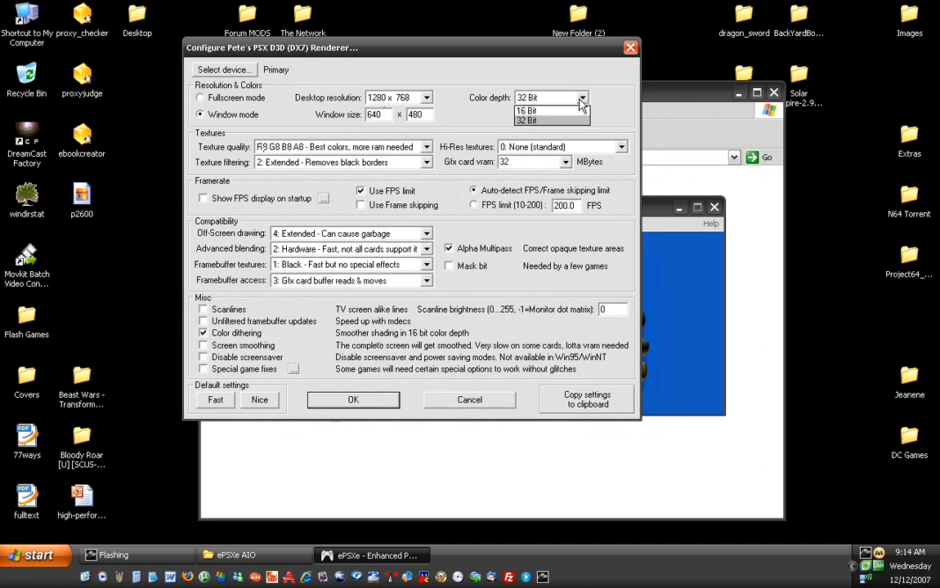
pyautogui.click(546, 120)
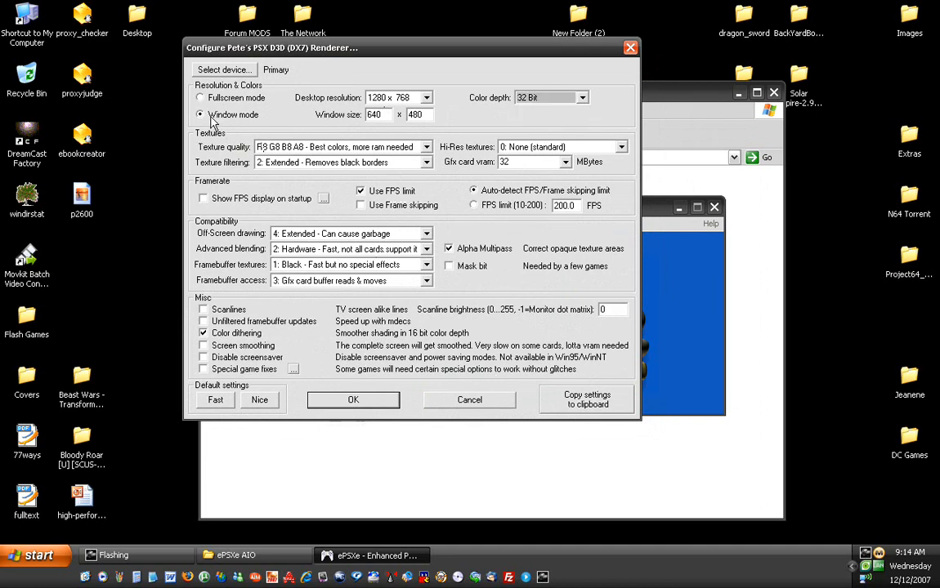
# - Set the renderer's texture quality to R8 G8 B8 A8 - Best colors, more ram needed
pyautogui.moveTo(300, 54); pyautogui.dragTo(382, 116)
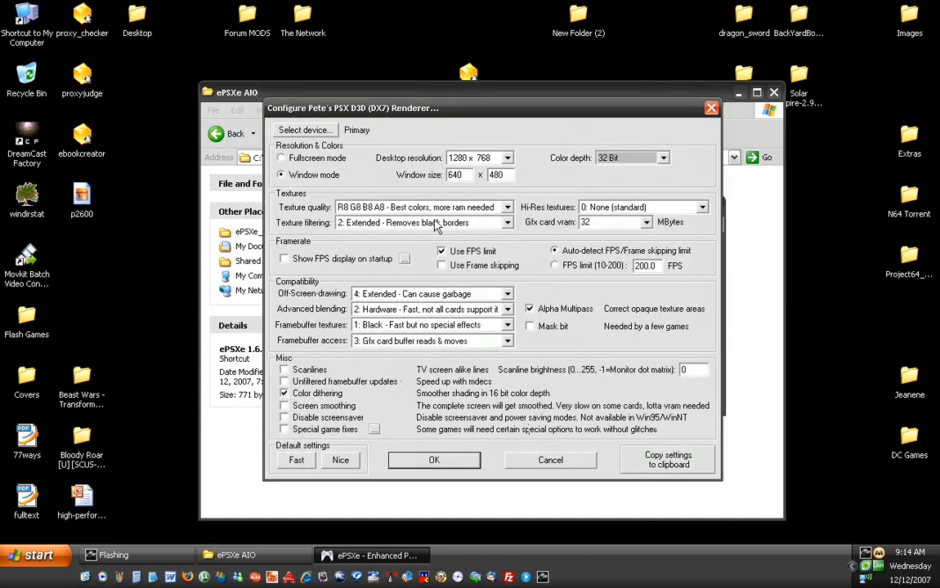
pyautogui.click(506, 209)
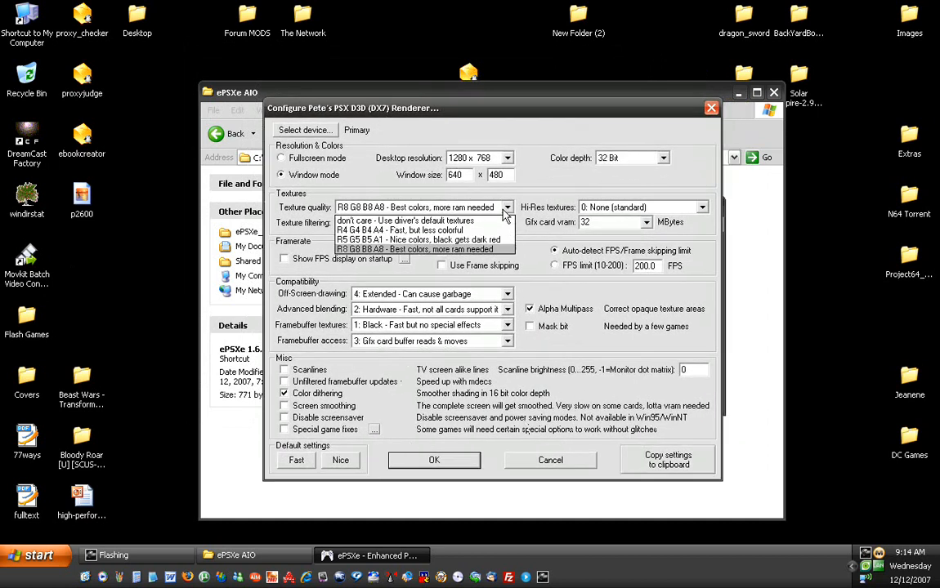
pyautogui.click(488, 251)
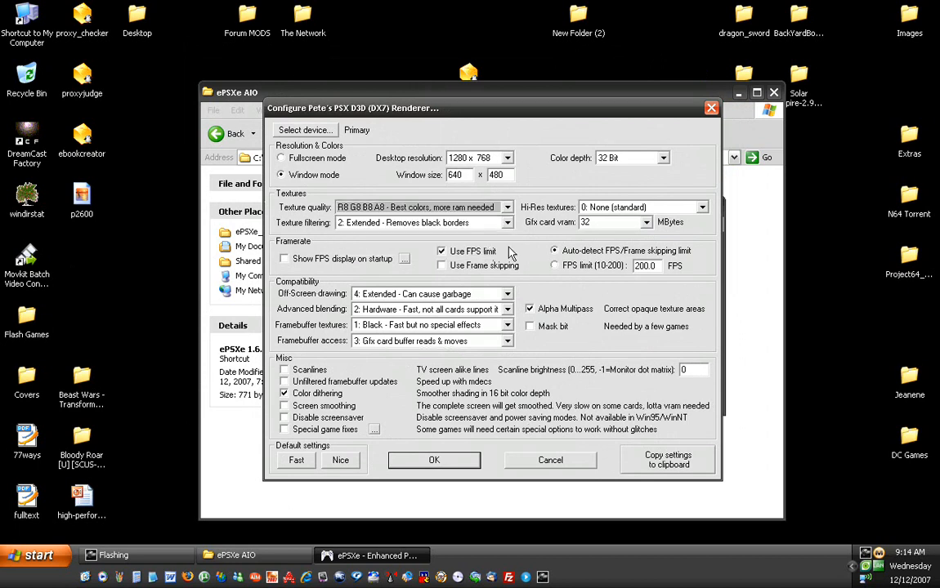
# - Choose R8 G8 B8 A8 texture quality, 2: Extended - Removes black borders texture filtering and 32 MBytes of graphics card vram
pyautogui.click(507, 207)
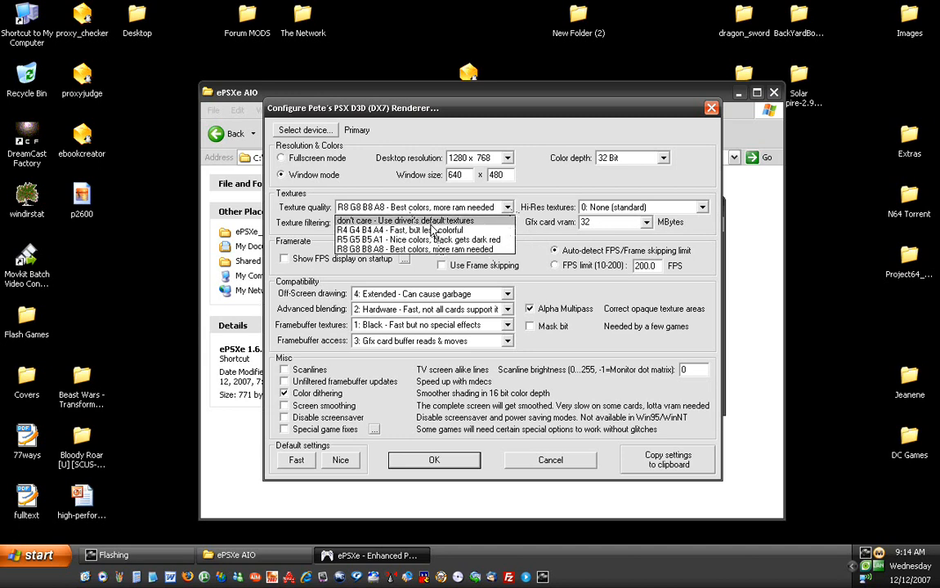
pyautogui.click(441, 248)
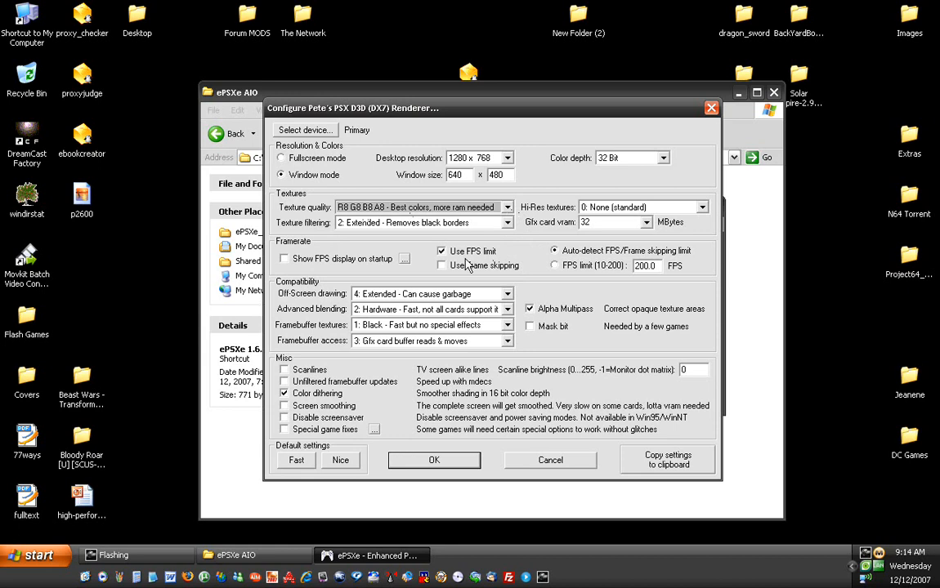
pyautogui.click(370, 223)
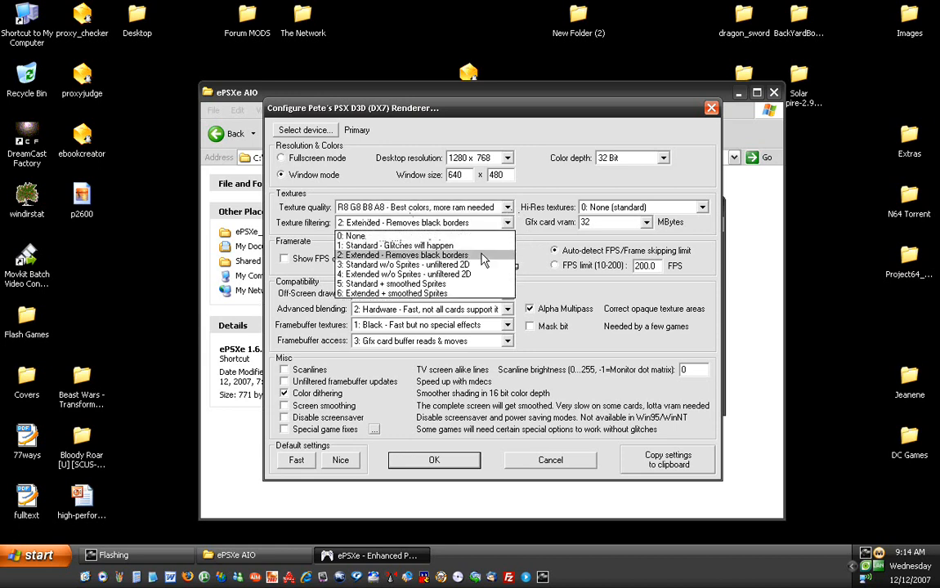
pyautogui.click(481, 255)
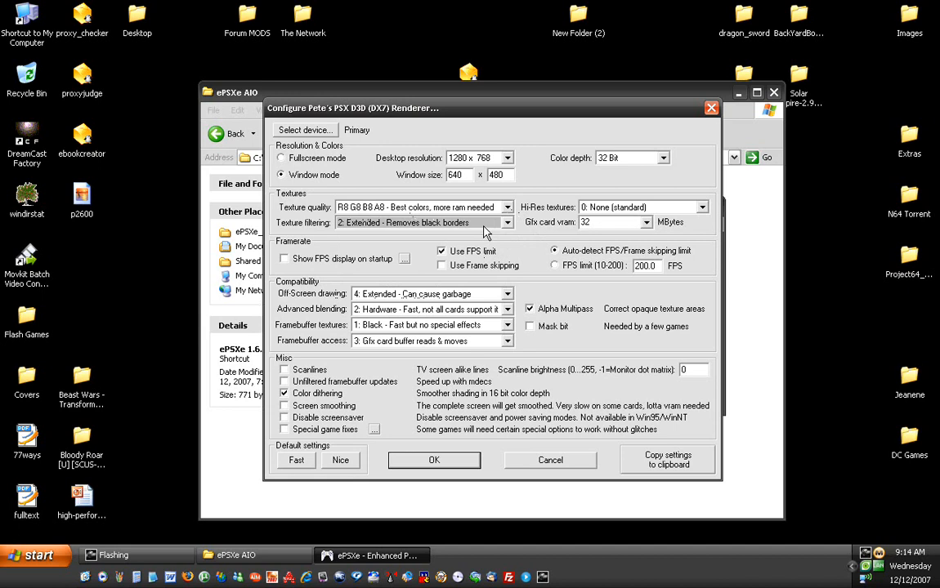
pyautogui.click(646, 222)
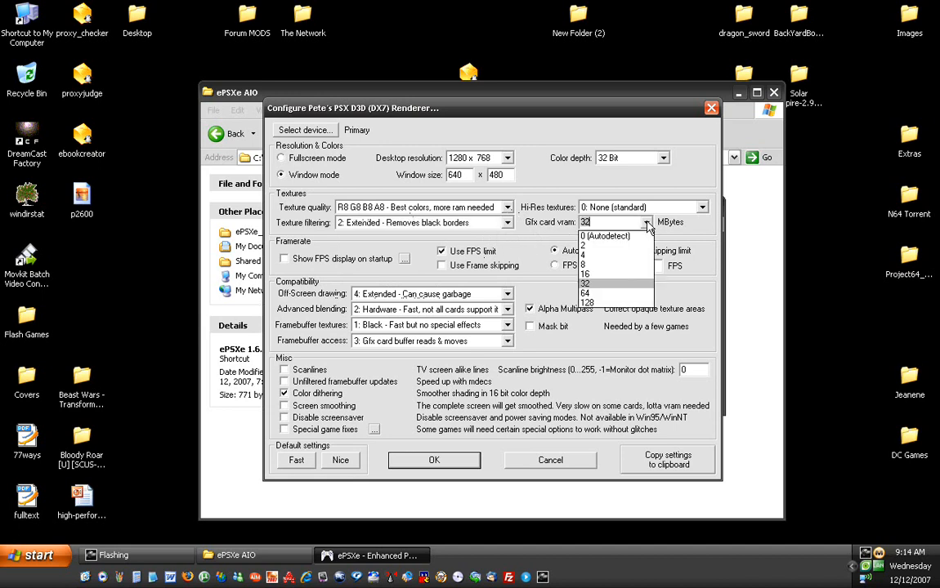
pyautogui.click(633, 285)
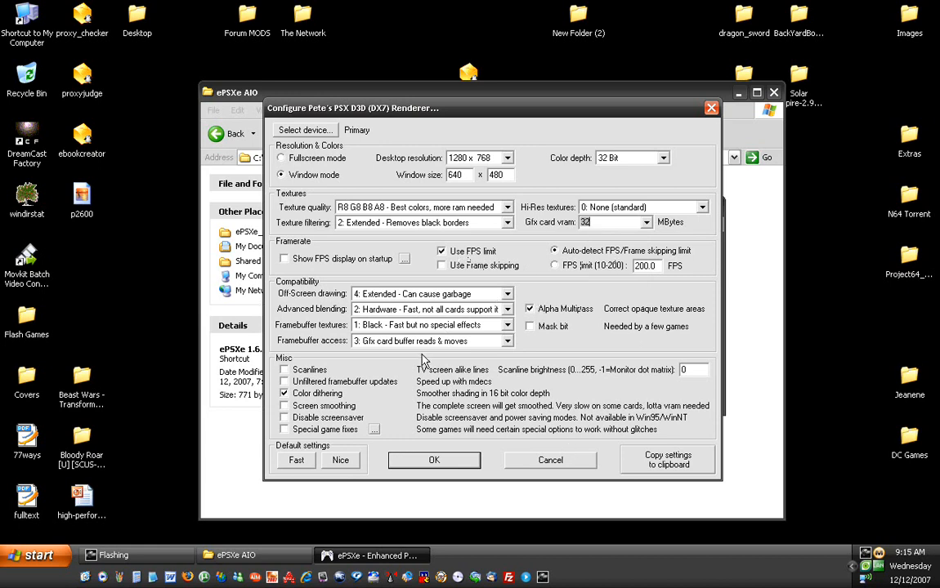
# - Choose 4: Extended - Can cause garbage for off-screen drawing and 2: Hardware for advanced blending
pyautogui.click(396, 296)
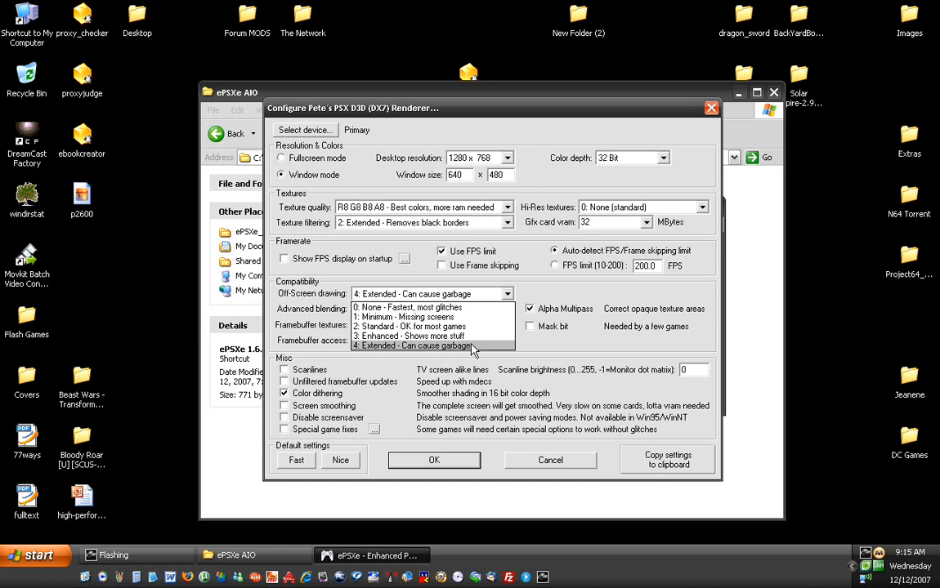
pyautogui.click(472, 346)
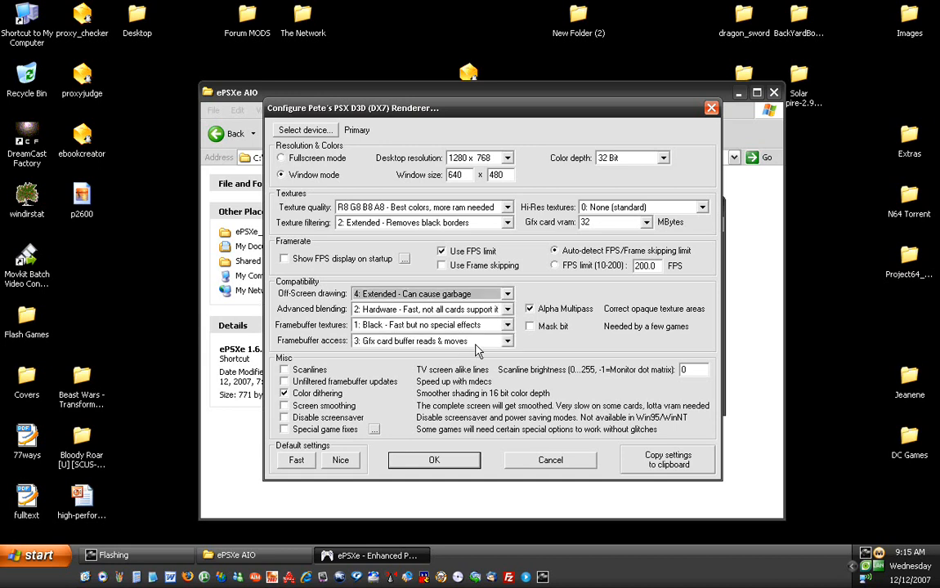
pyautogui.click(506, 310)
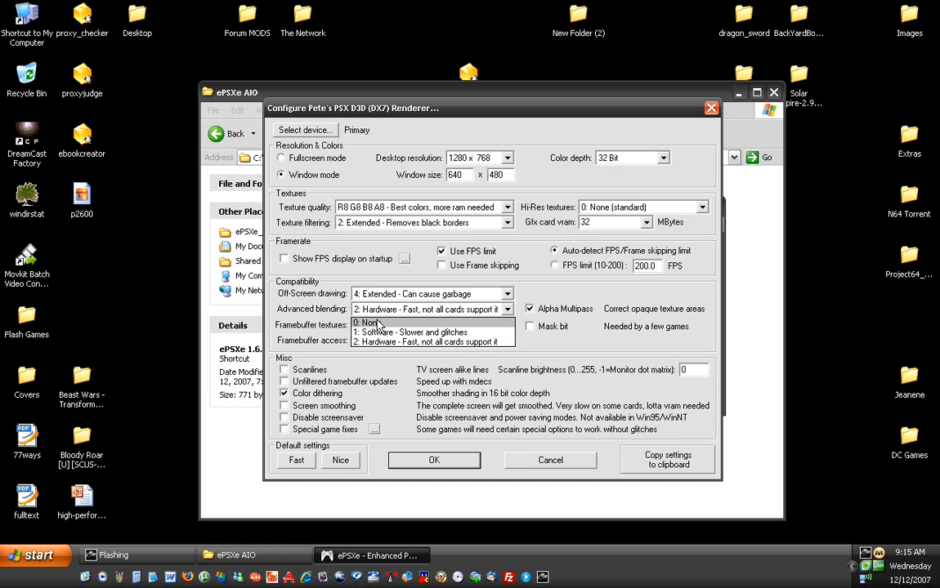
pyautogui.click(408, 342)
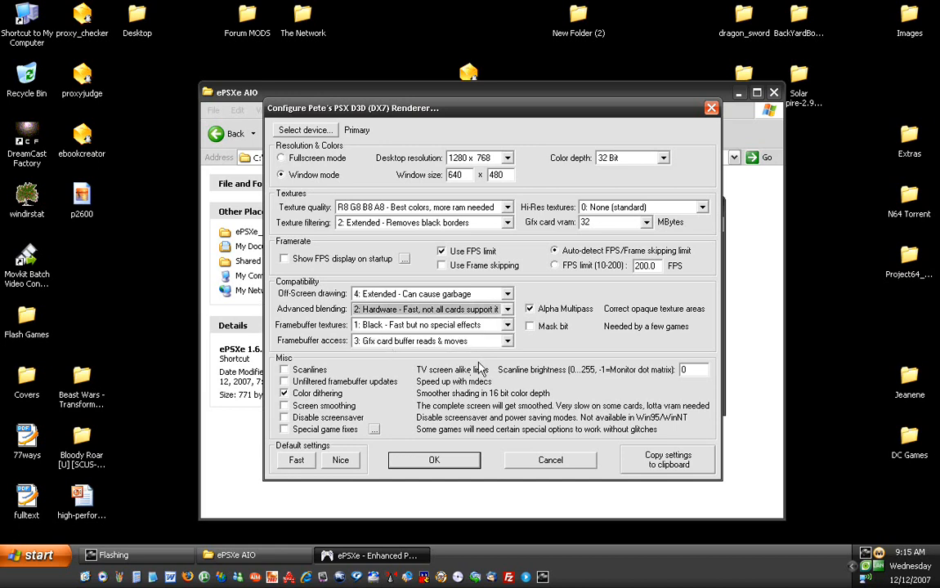
# - Choose 1: Black - Fast but no special effects for framebuffer textures and 3: Gfx card buffer reads & moves for framebuffer access
pyautogui.click(507, 325)
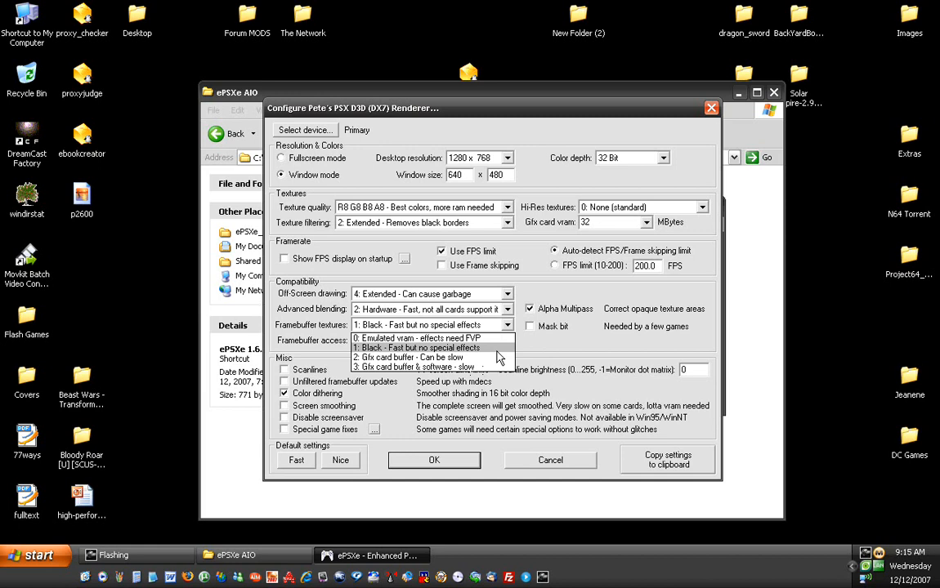
pyautogui.click(496, 350)
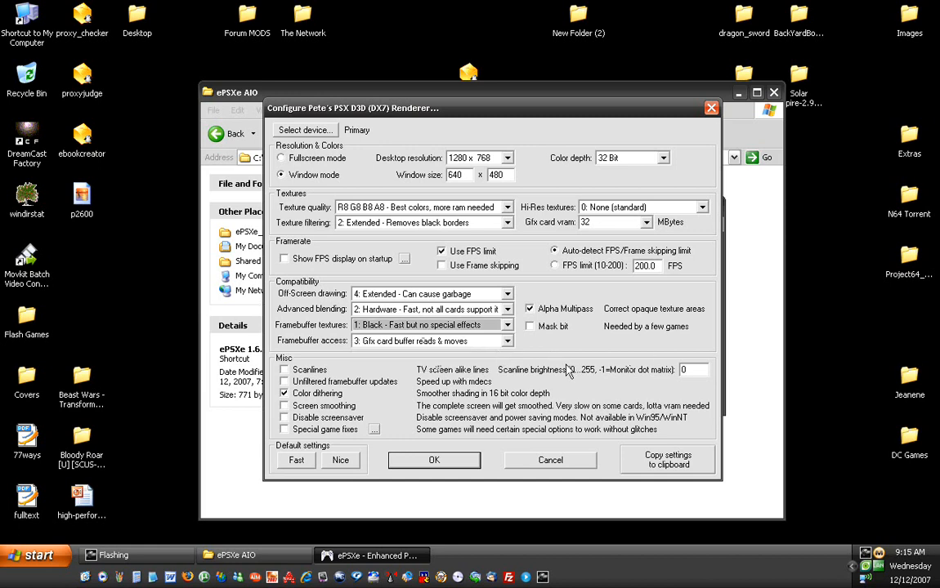
pyautogui.click(507, 325)
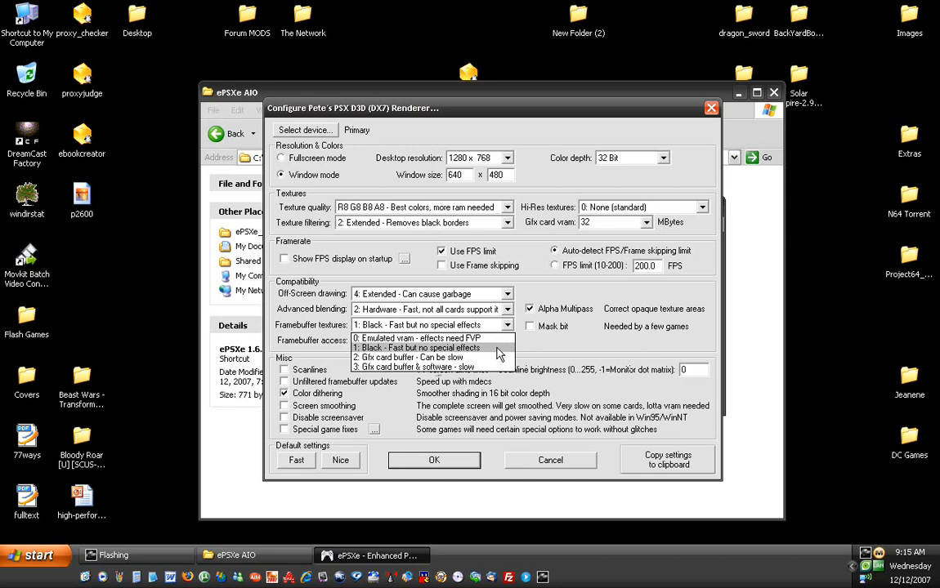
pyautogui.click(497, 350)
pyautogui.click(487, 341)
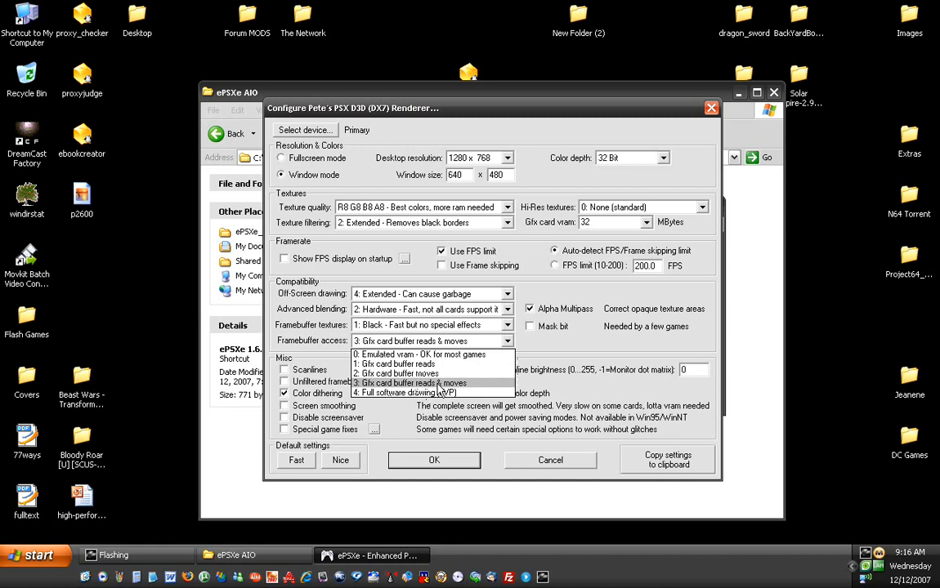
pyautogui.click(438, 383)
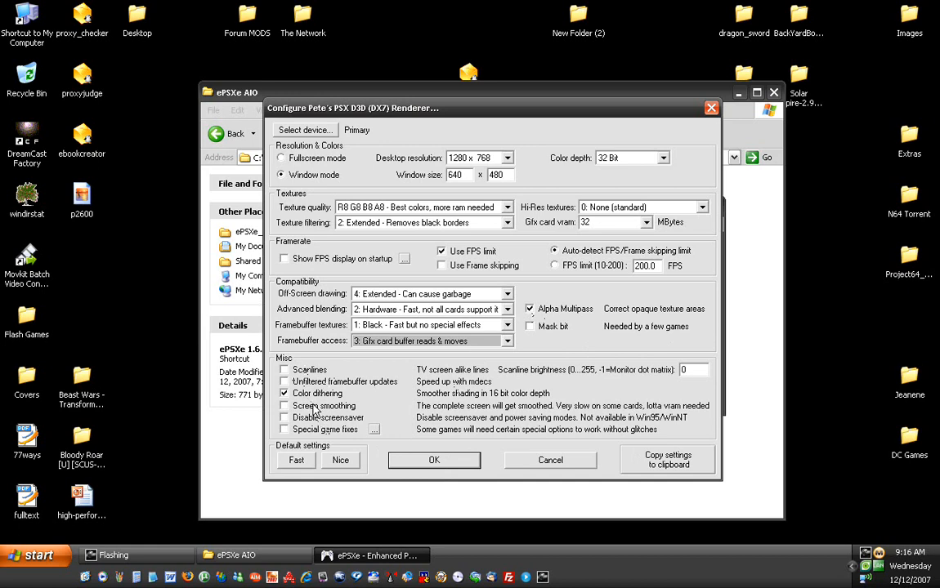
# - Accept the D3D renderer configuration and test Pete's D3D Driver 1.76
pyautogui.click(429, 463)
pyautogui.click(487, 348)
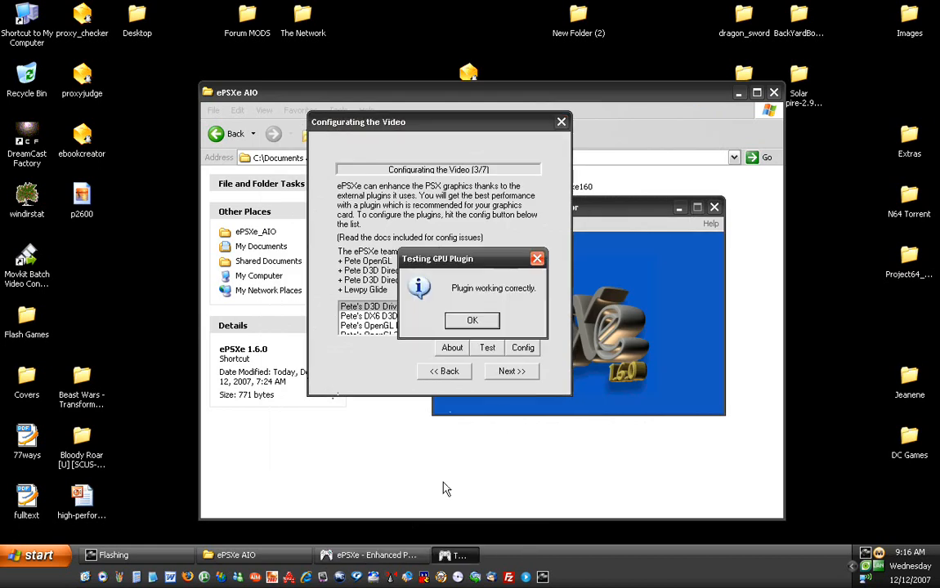
pyautogui.click(472, 321)
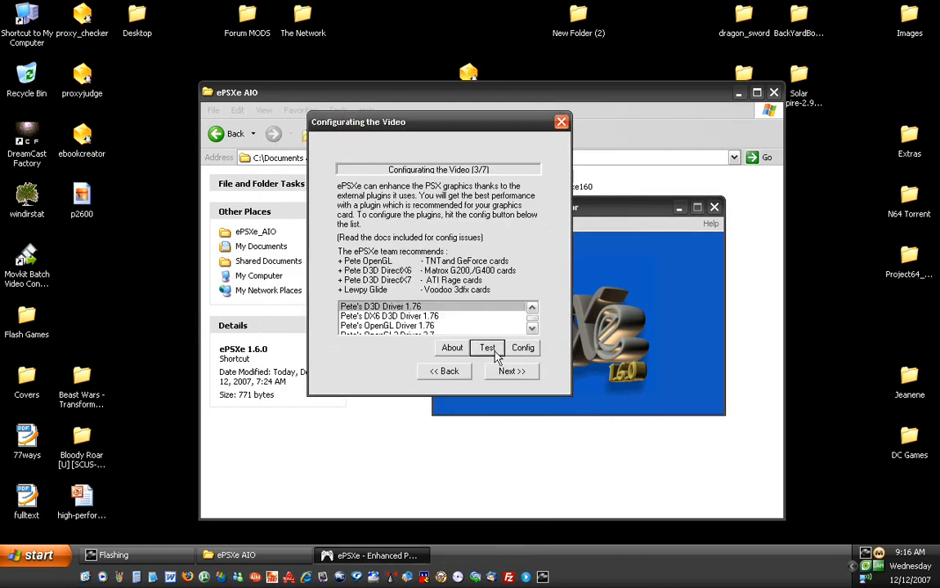
# - Keep ePSXe SPU core 1.5.2 as the wizard's sound plugin after checking its configuration and testing it
pyautogui.click(509, 372)
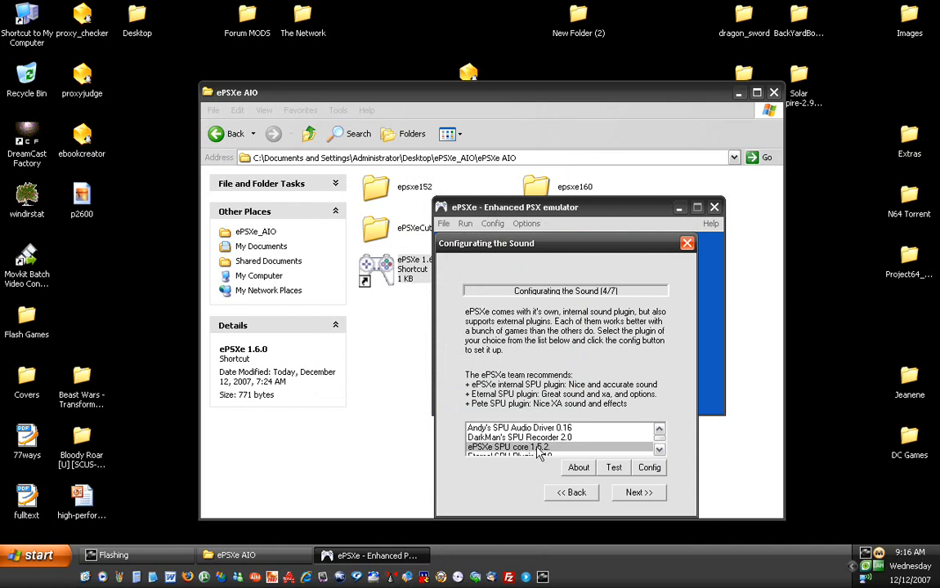
pyautogui.click(648, 467)
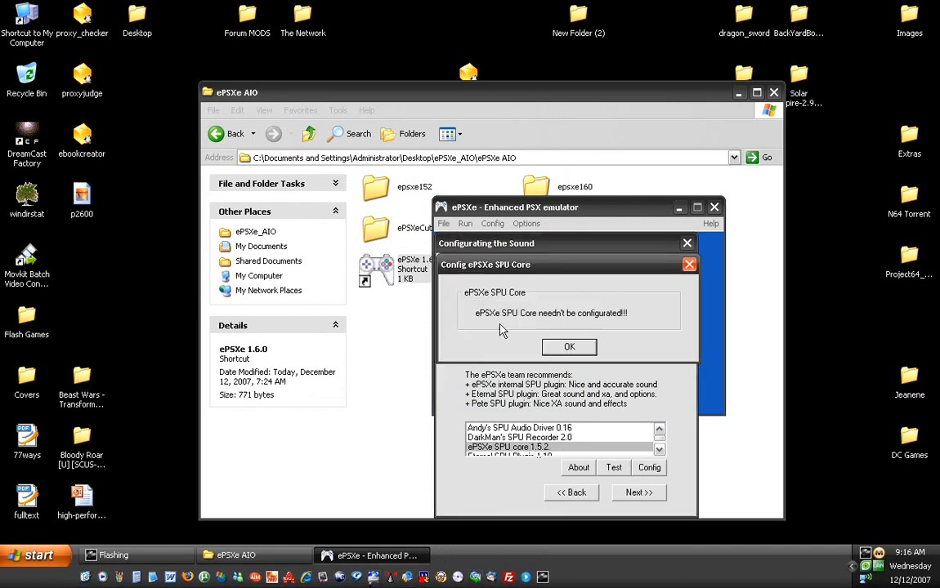
pyautogui.click(585, 347)
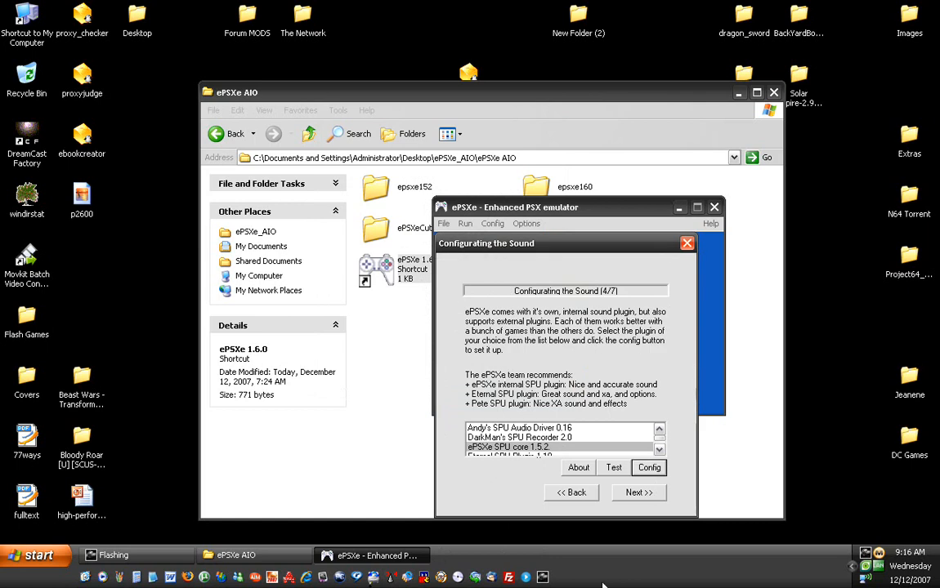
pyautogui.click(615, 471)
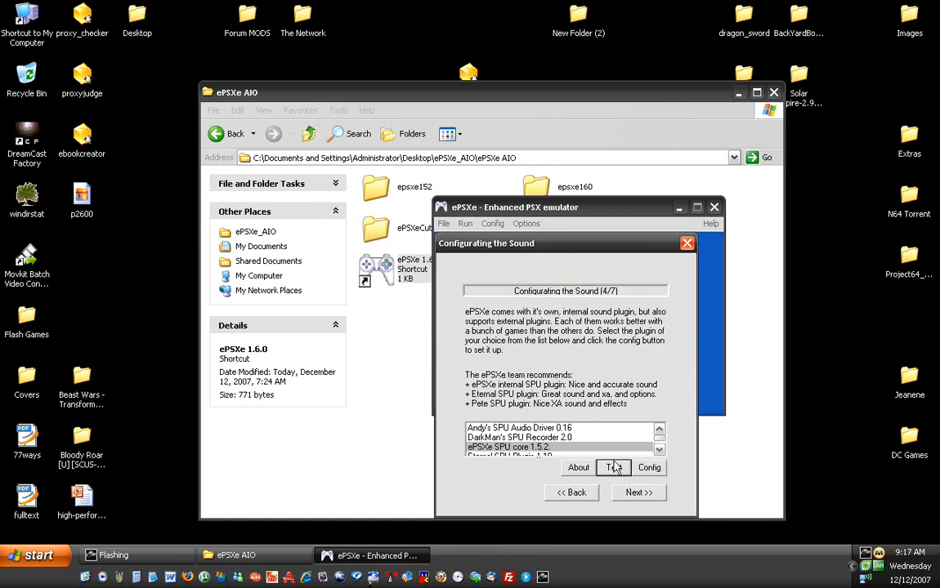
pyautogui.moveTo(578, 249); pyautogui.dragTo(409, 170)
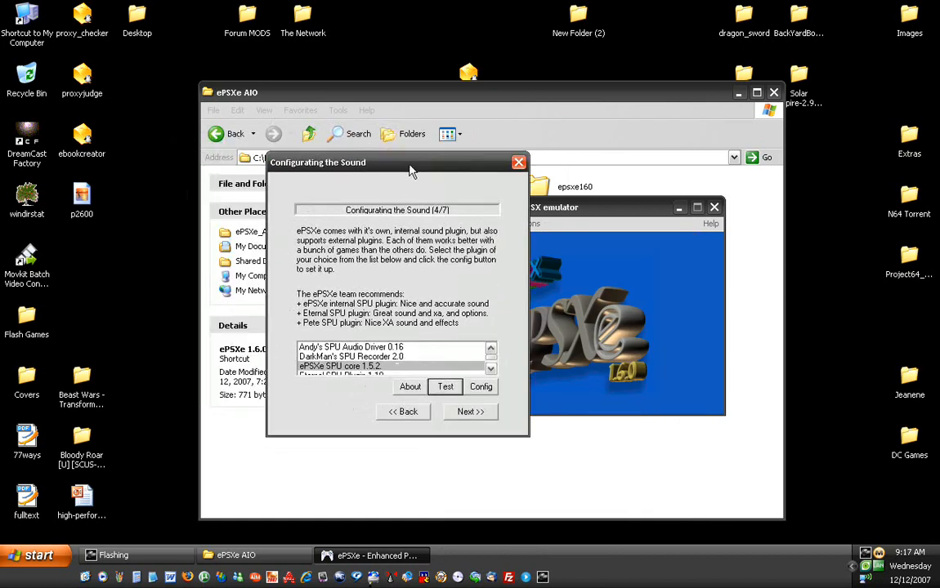
pyautogui.click(468, 412)
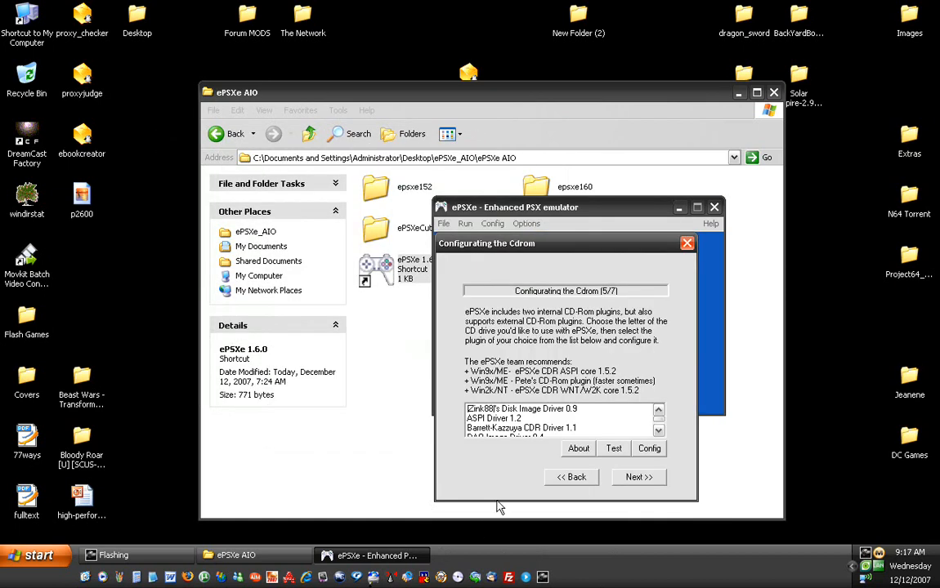
# - Select ePSXe CDR WNT/W2K core 1.5.2 as the wizard's CD-ROM plugin and check its configuration
pyautogui.scroll(-2, 507, 432)
pyautogui.click(505, 431)
pyautogui.scroll(-1, 495, 418)
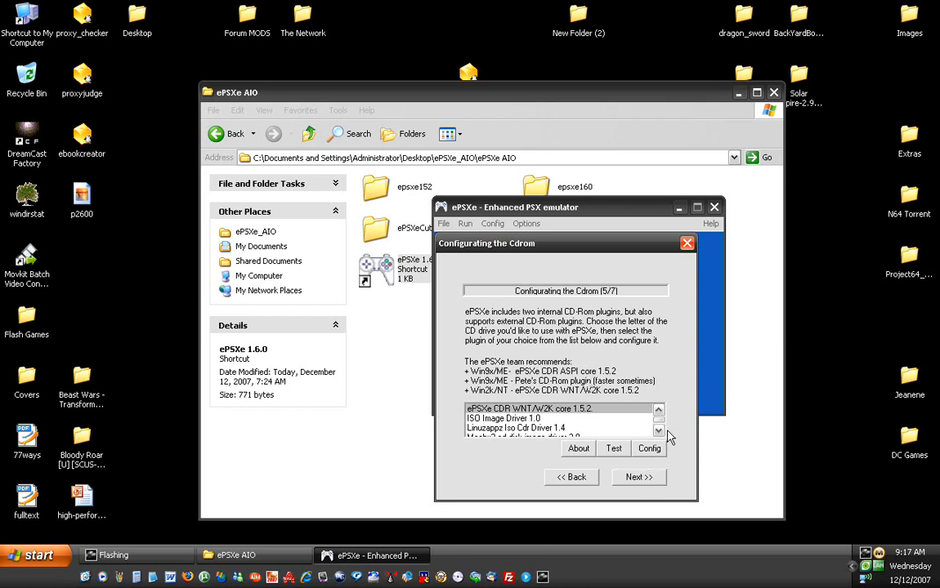
pyautogui.click(650, 449)
pyautogui.moveTo(582, 257); pyautogui.dragTo(565, 196)
# - Continue past the CD-ROM page, skip the controller setup and finish the configuration wizard
pyautogui.click(622, 416)
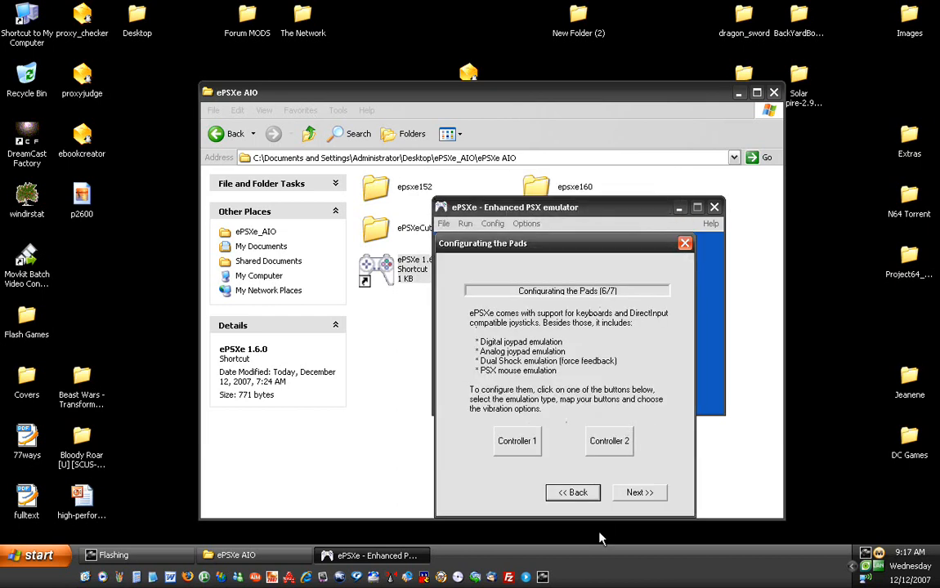
pyautogui.click(630, 497)
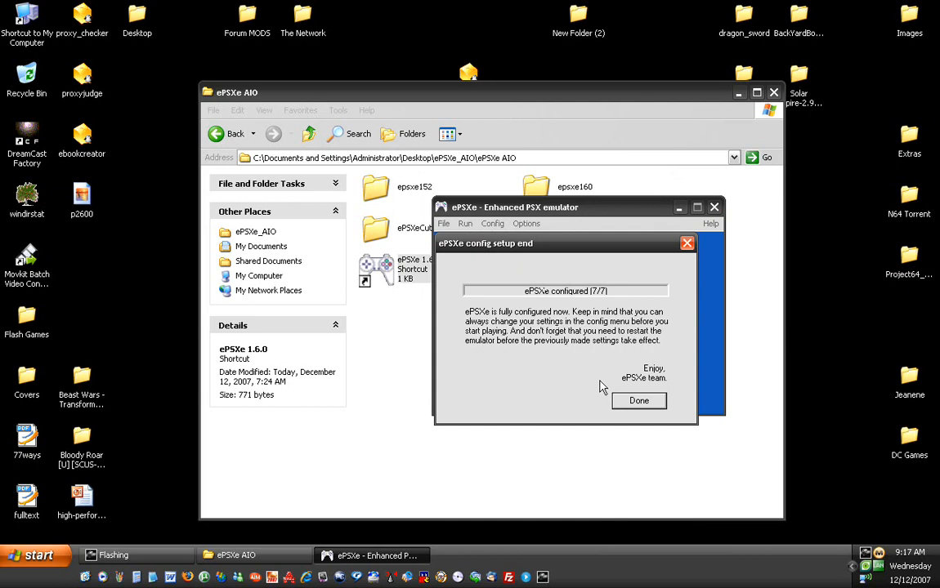
pyautogui.click(638, 401)
# - Review the emulator's sound settings for ePSXe SPU core 1.5.2 and accept them as they are
pyautogui.click(492, 223)
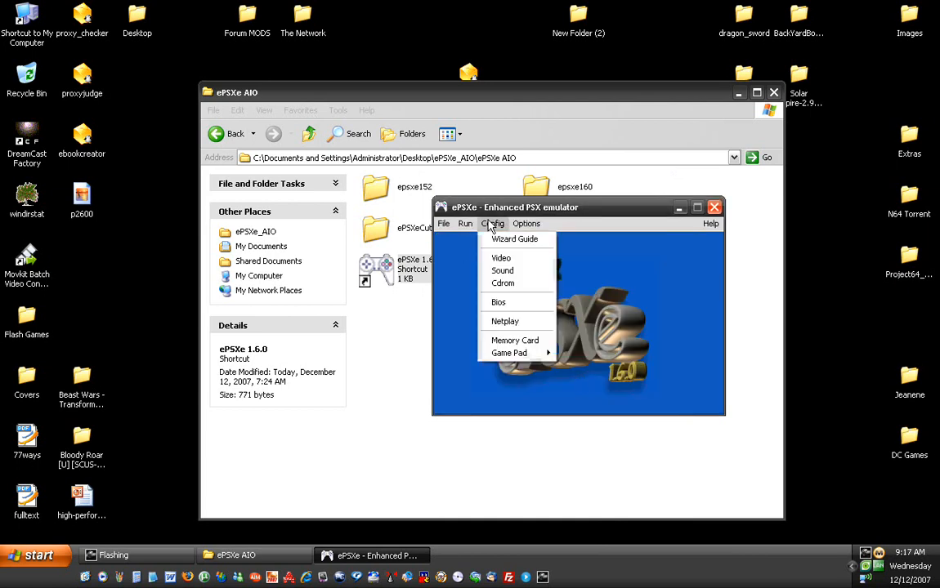
pyautogui.click(502, 270)
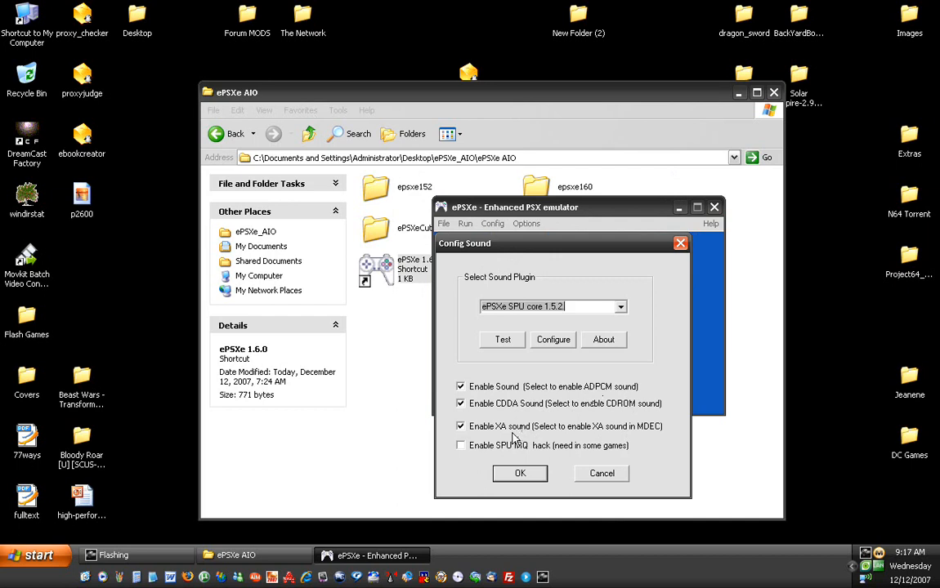
pyautogui.click(531, 477)
# - Set the CD-ROM drive letter to I: for the ePSXe CDR WNT/W2K core 1.5.2 plugin and accept the CD-ROM configuration
pyautogui.click(494, 225)
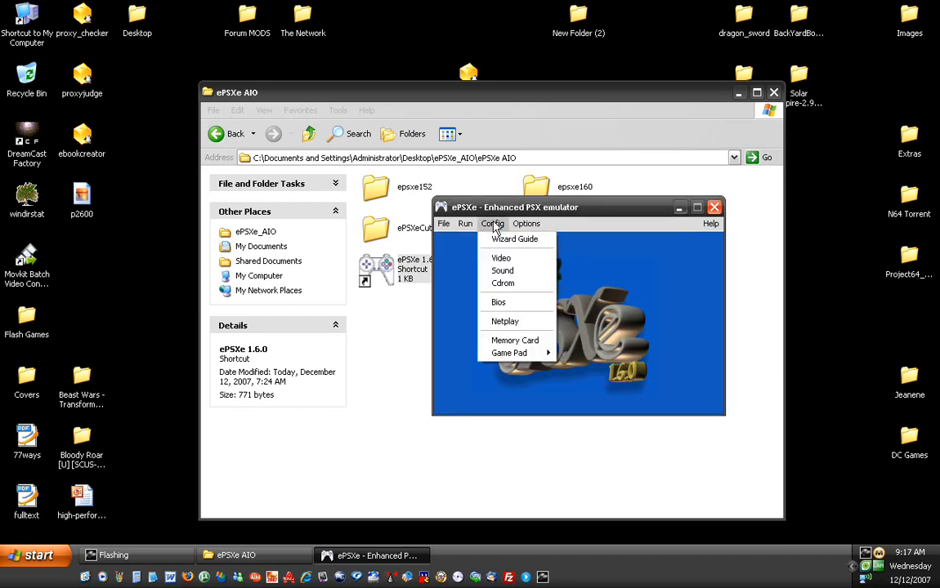
pyautogui.click(502, 284)
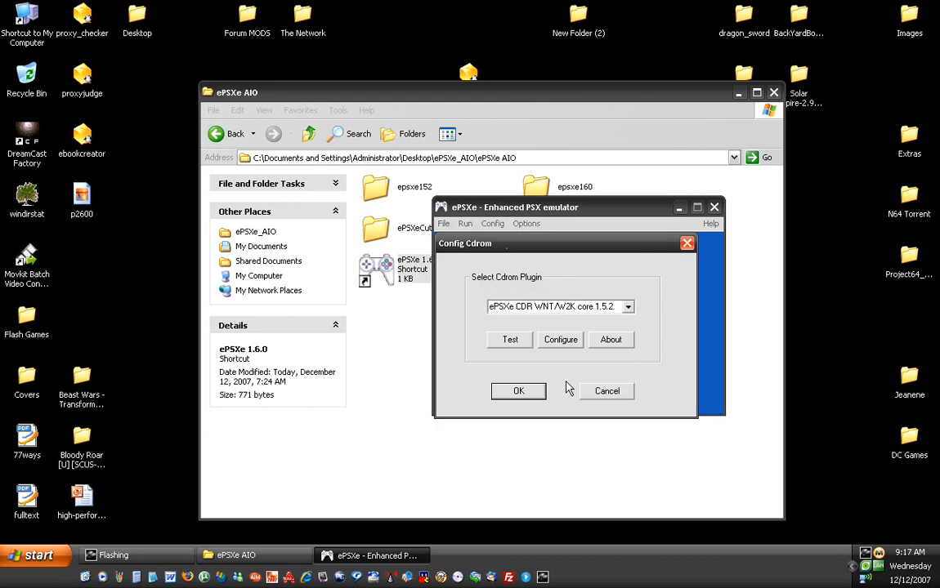
pyautogui.click(559, 340)
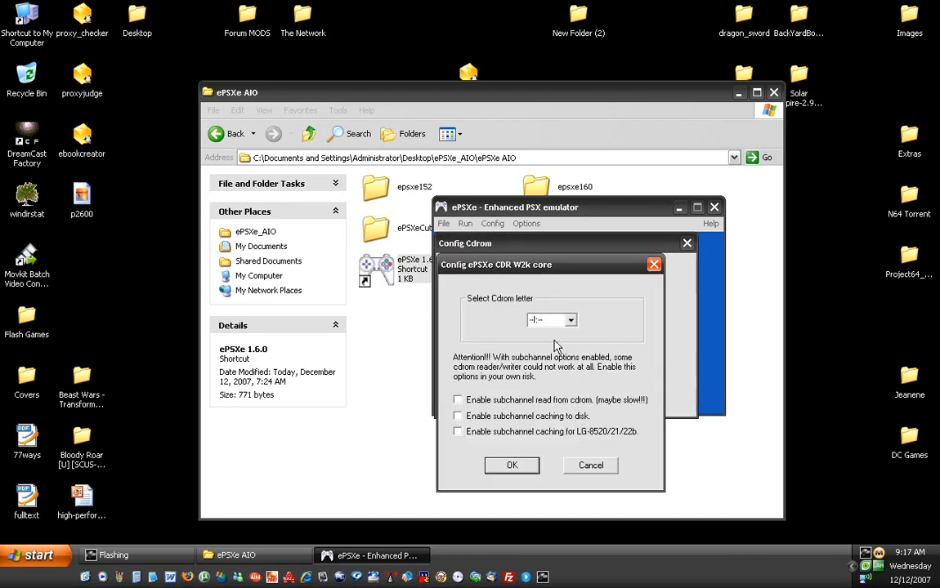
pyautogui.click(570, 319)
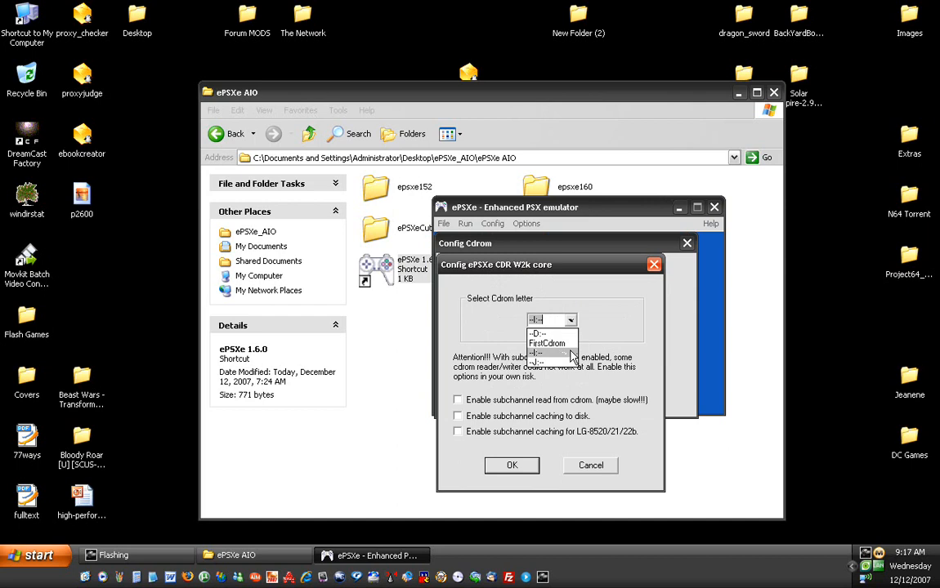
pyautogui.click(539, 352)
pyautogui.click(517, 467)
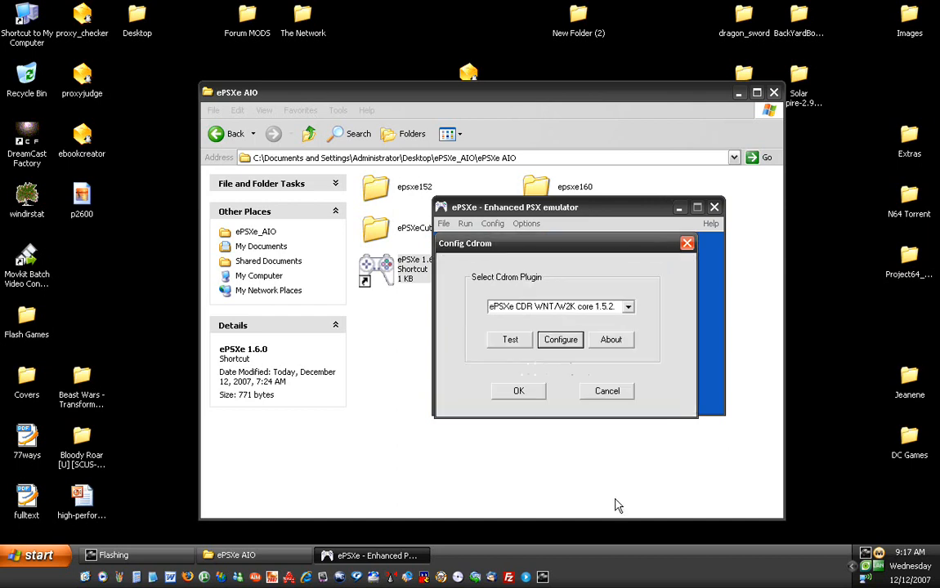
pyautogui.click(512, 393)
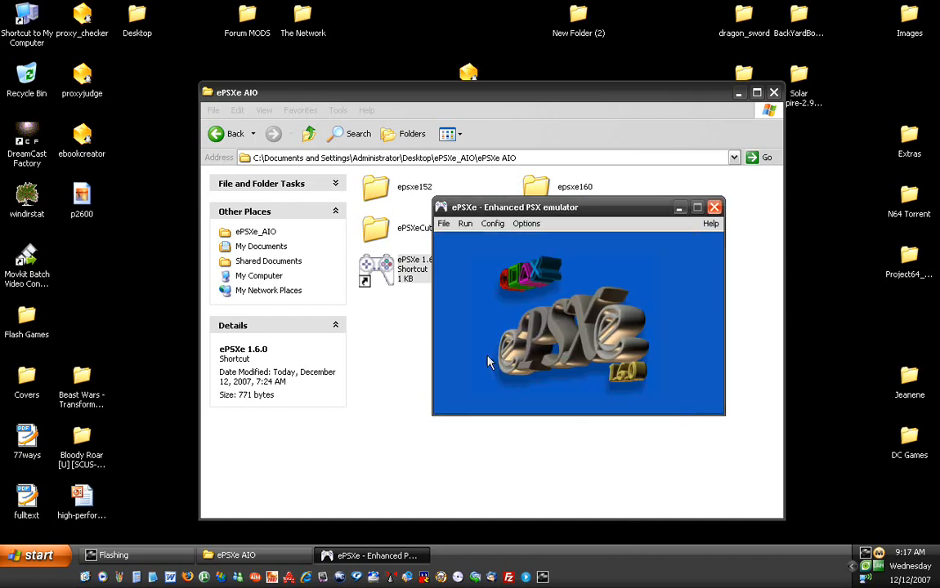
# - Open the controller configuration for game pad 1 and move its window up, near the centre of the desktop
pyautogui.click(492, 225)
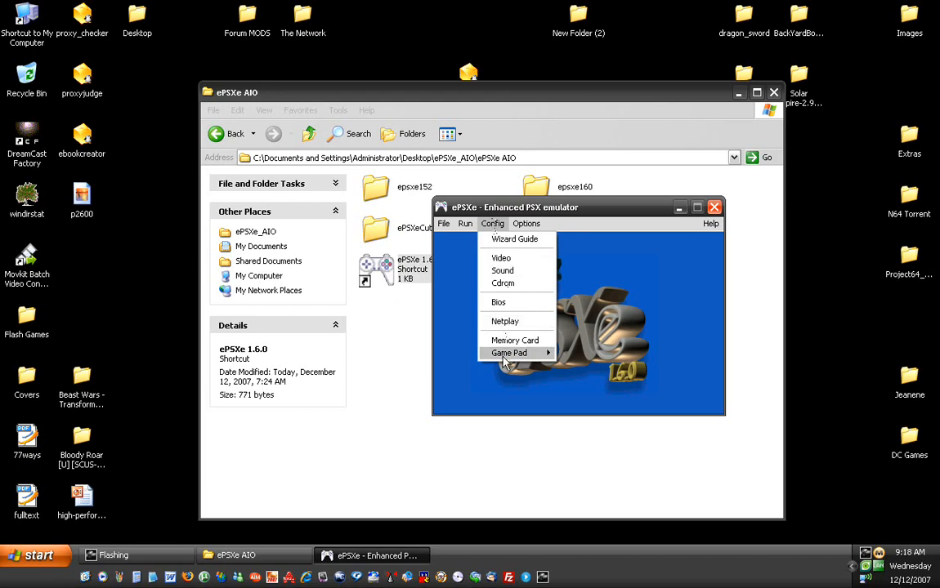
pyautogui.moveTo(540, 353)
pyautogui.click(576, 353)
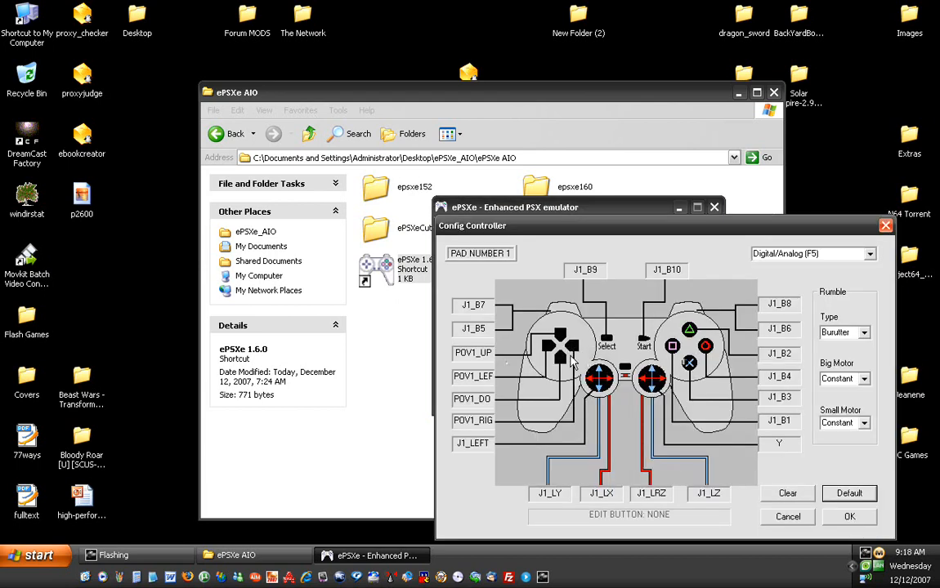
pyautogui.moveTo(484, 209); pyautogui.dragTo(373, 156)
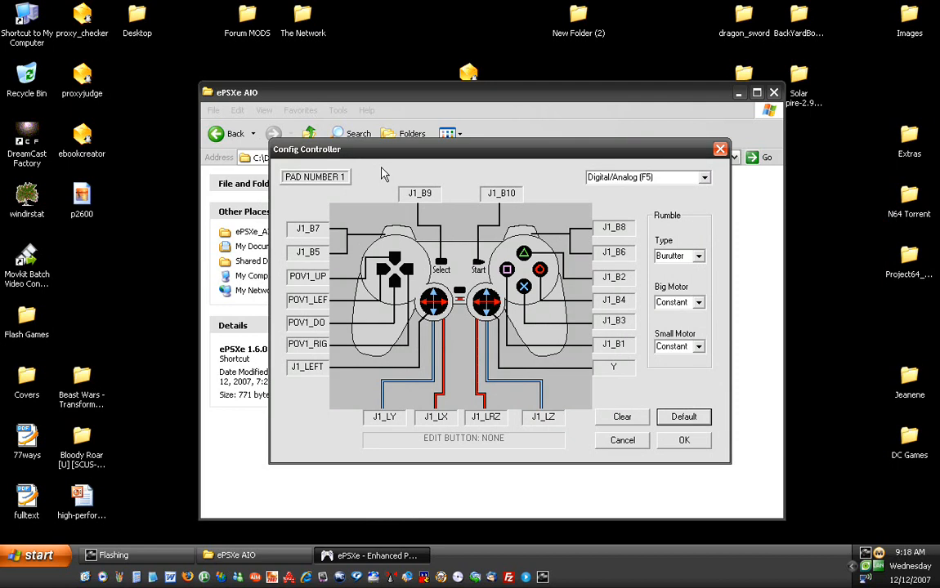
# - View the p2600 game pad picture from the desktop, close it, and accept the pad 1 mapping as it is
pyautogui.click(88, 196)
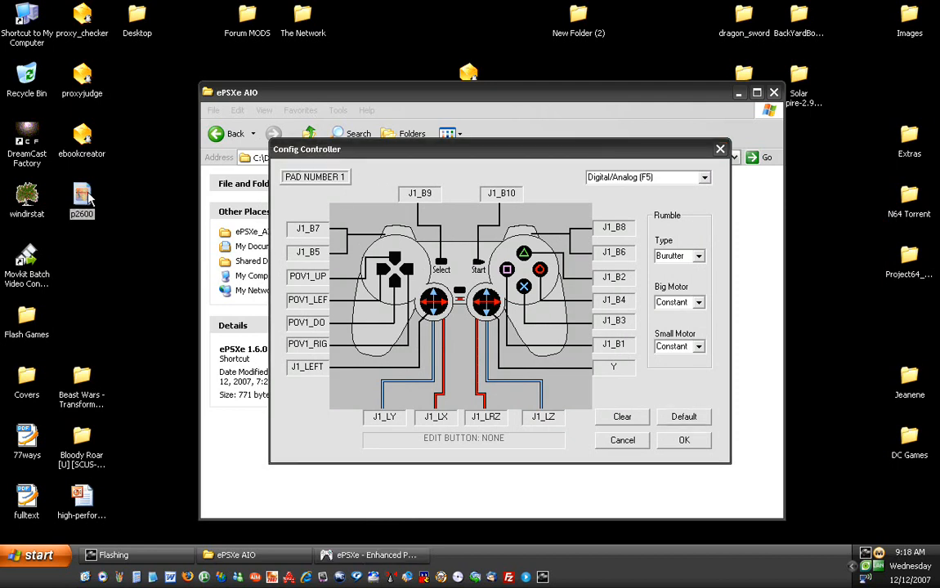
pyautogui.doubleClick(87, 196)
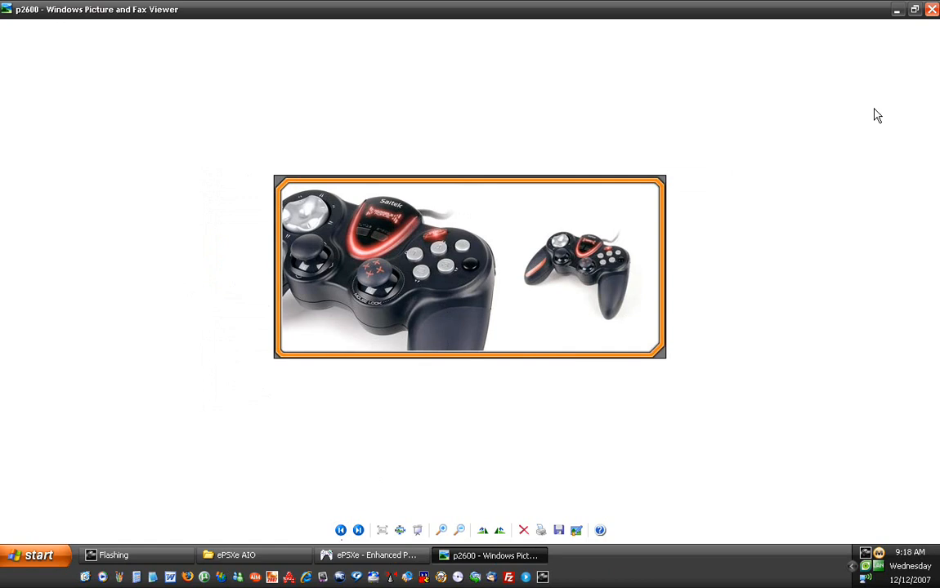
pyautogui.click(932, 10)
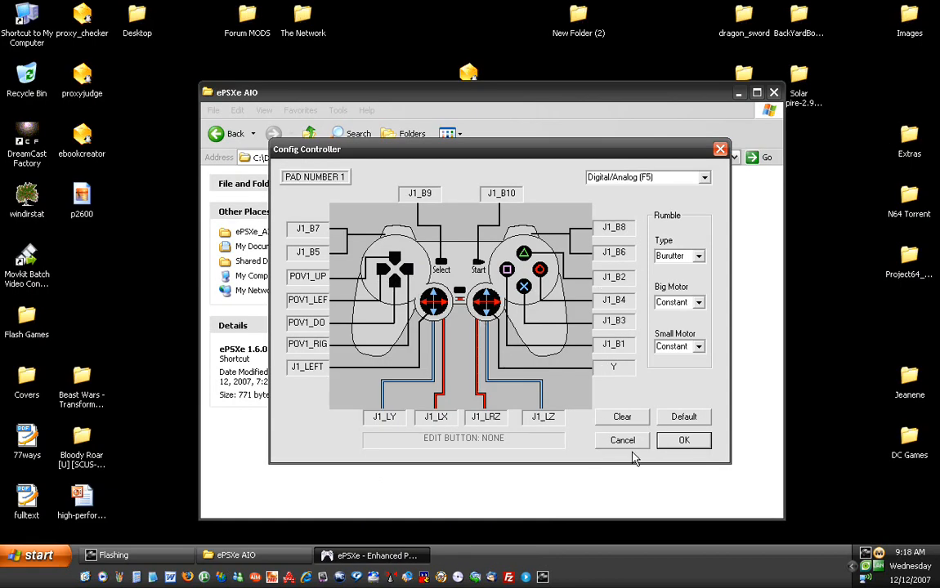
pyautogui.click(684, 440)
# - Run the Bloody Roar-PSX ISO from the desktop's Bloody Roar [U] [SCUS-94199] folder and shift the game window slightly down
pyautogui.click(443, 225)
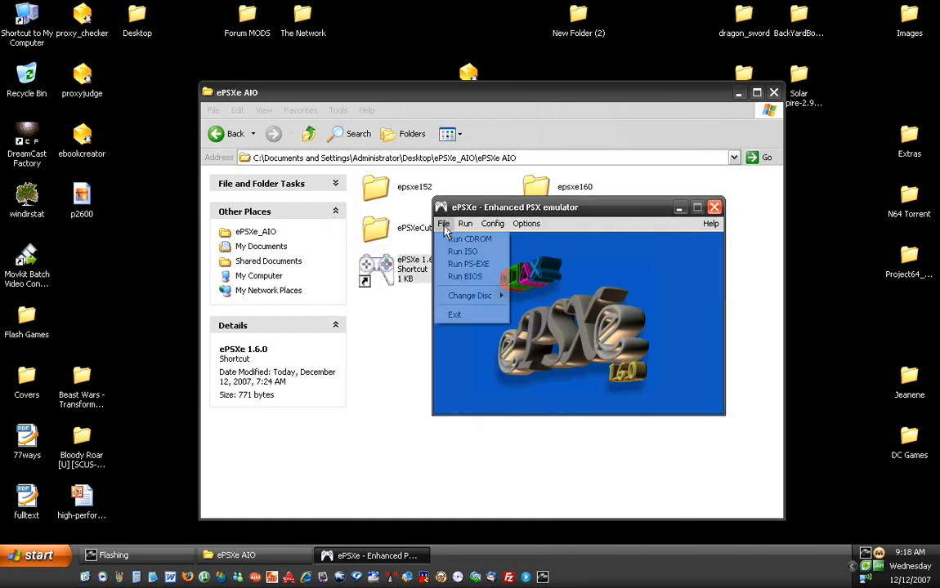
pyautogui.click(452, 253)
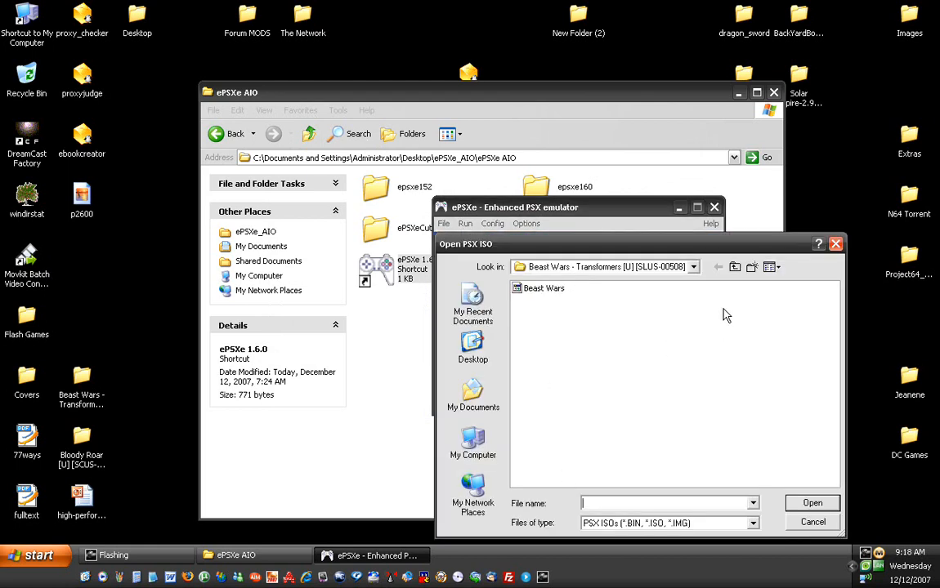
pyautogui.click(734, 267)
pyautogui.click(734, 266)
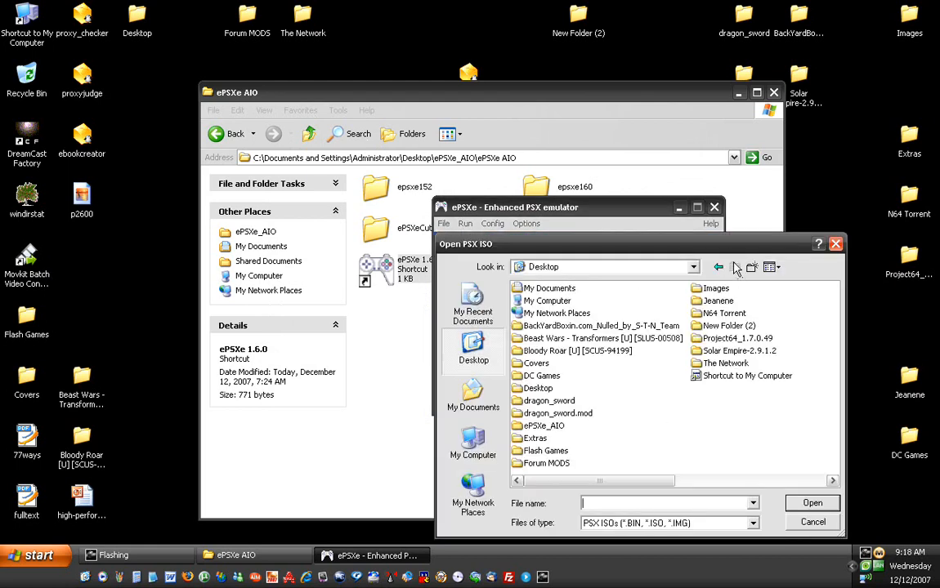
pyautogui.doubleClick(564, 350)
pyautogui.doubleClick(541, 288)
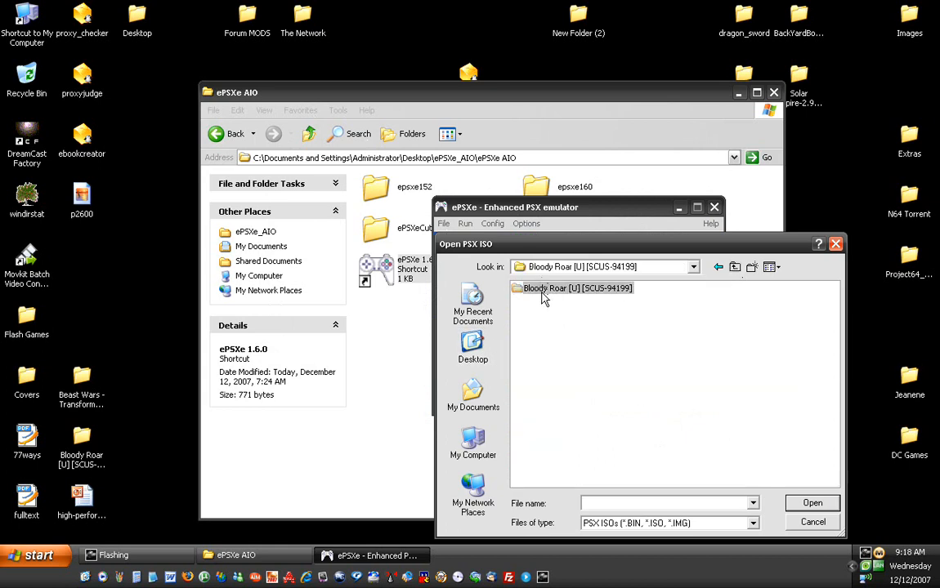
pyautogui.click(541, 290)
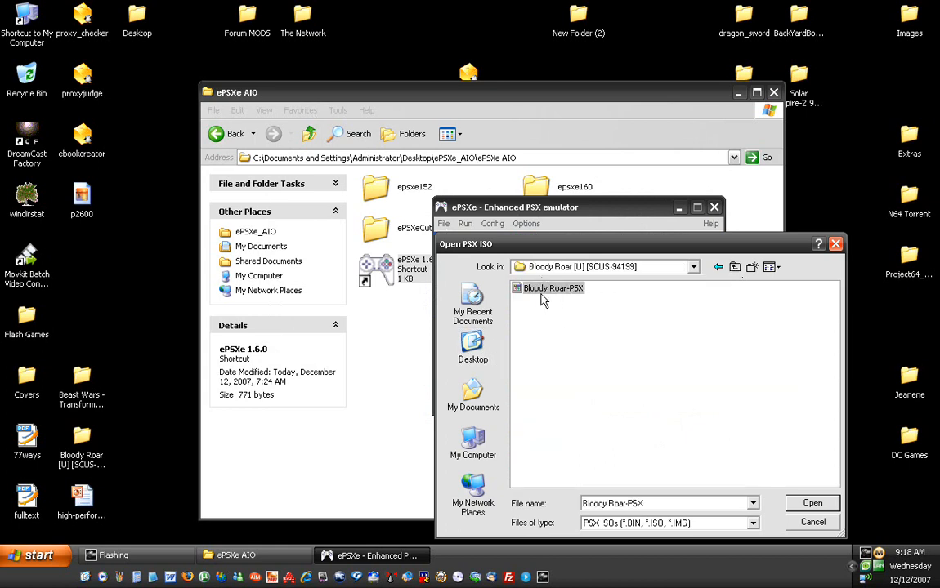
pyautogui.click(809, 503)
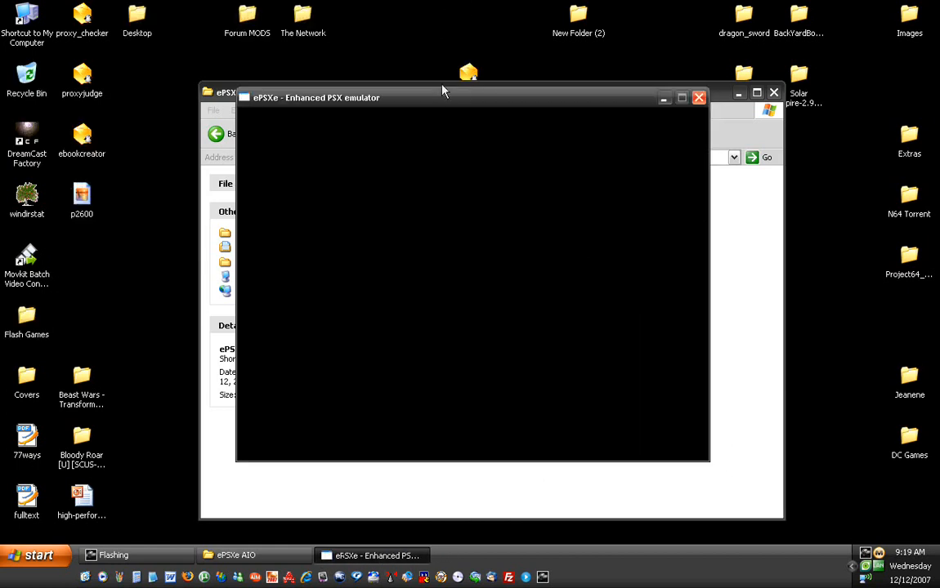
pyautogui.moveTo(443, 99); pyautogui.dragTo(444, 120)
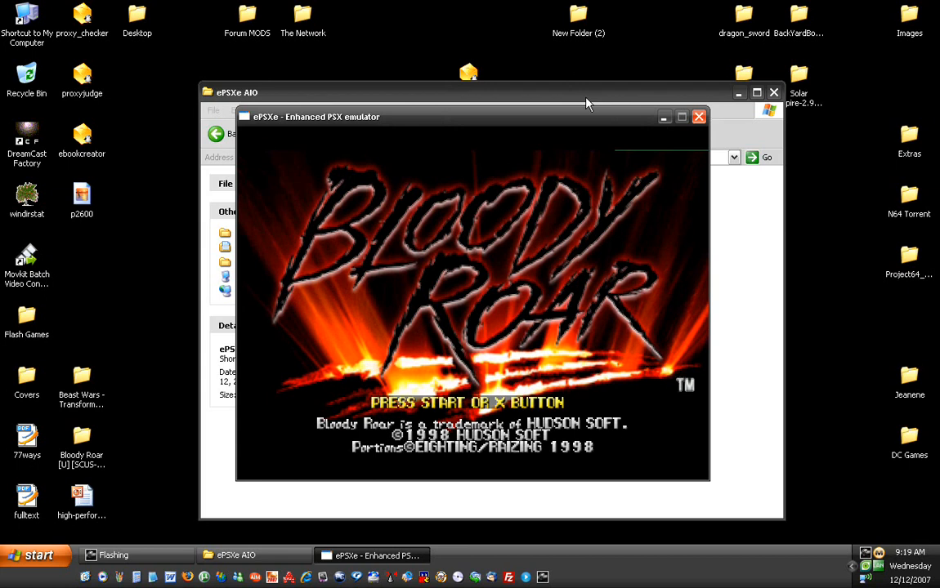
# - Stop the running Bloody Roar game and close ePSXe 1.6.0
pyautogui.press('Escape')
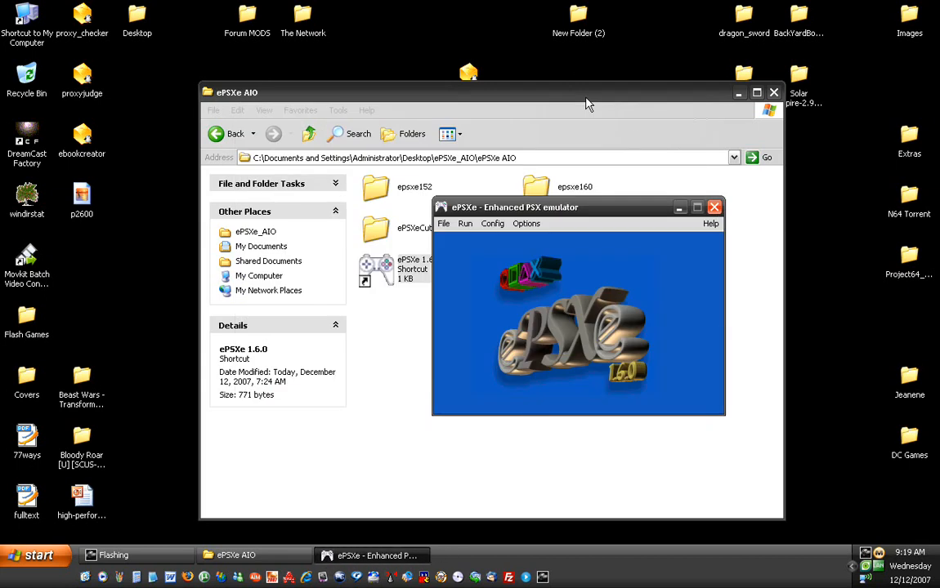
pyautogui.click(713, 207)
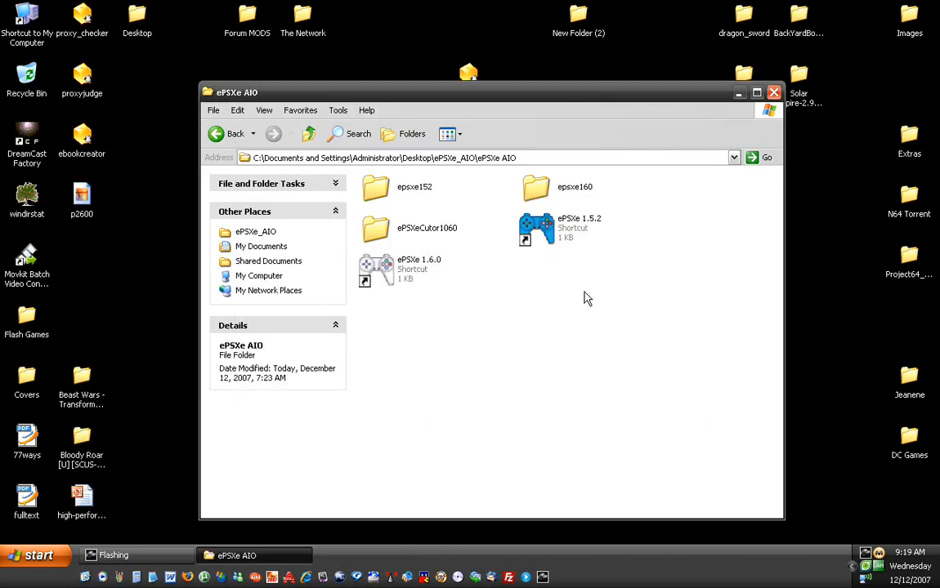
# - Start ePSXe 1.5.2 from its shortcut, open the configuration wizard and skip the guided setup
pyautogui.doubleClick(536, 227)
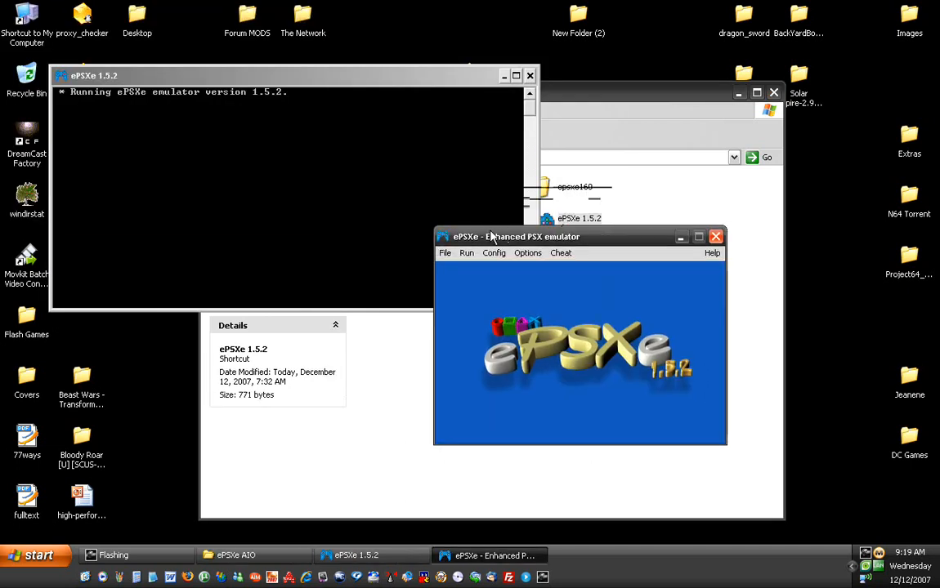
pyautogui.click(488, 249)
pyautogui.click(505, 264)
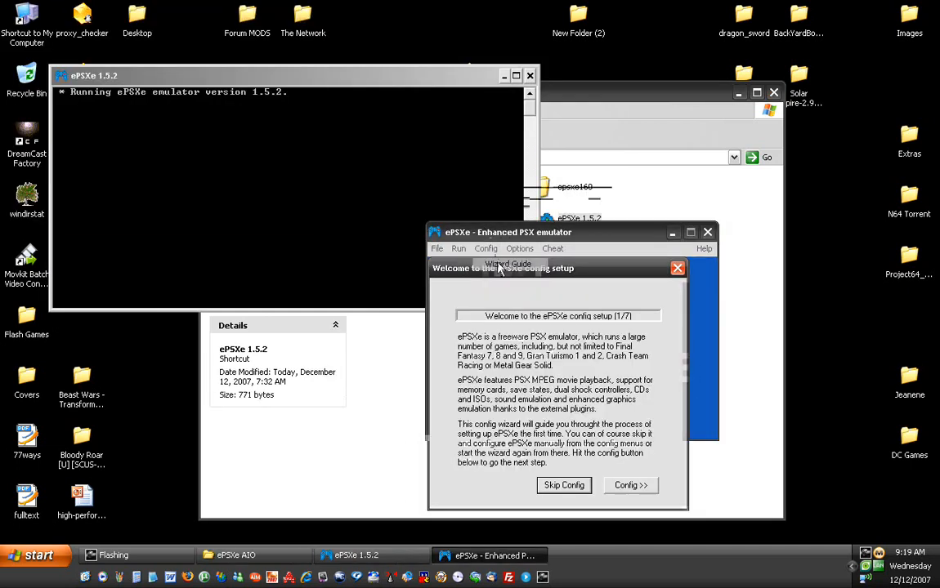
pyautogui.click(555, 489)
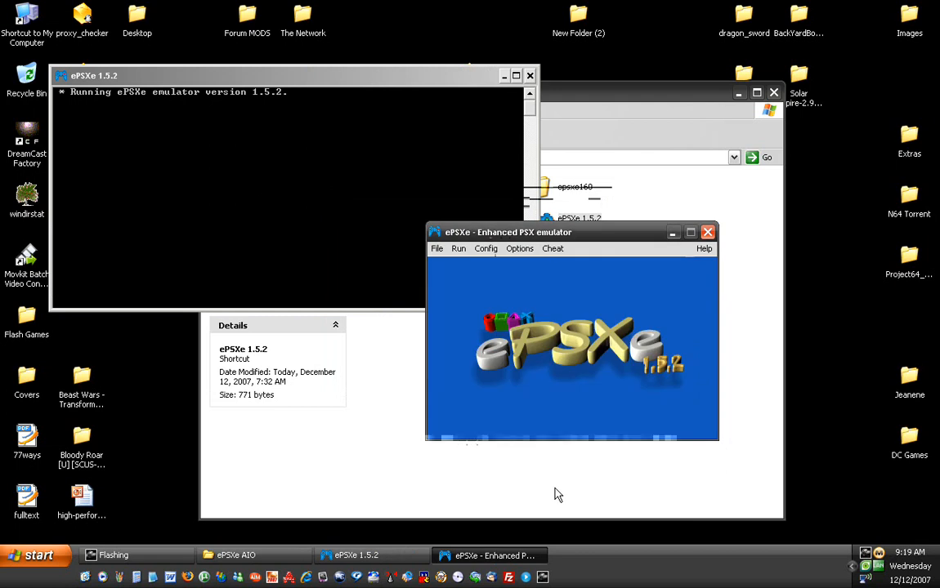
# - Review the video configuration of Pete's D3D Driver 1.76 in ePSXe 1.5.2 and accept it as it is
pyautogui.click(486, 249)
pyautogui.click(494, 285)
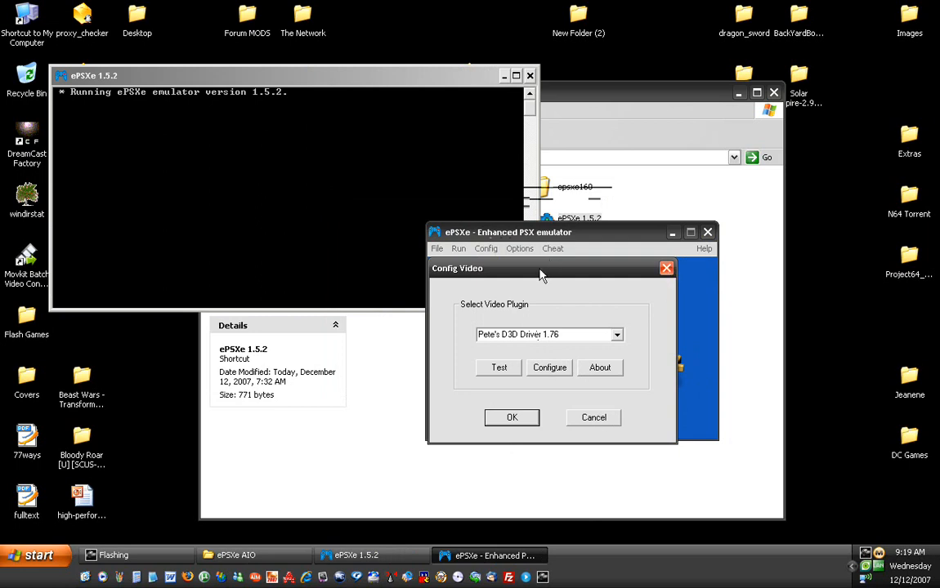
pyautogui.click(552, 372)
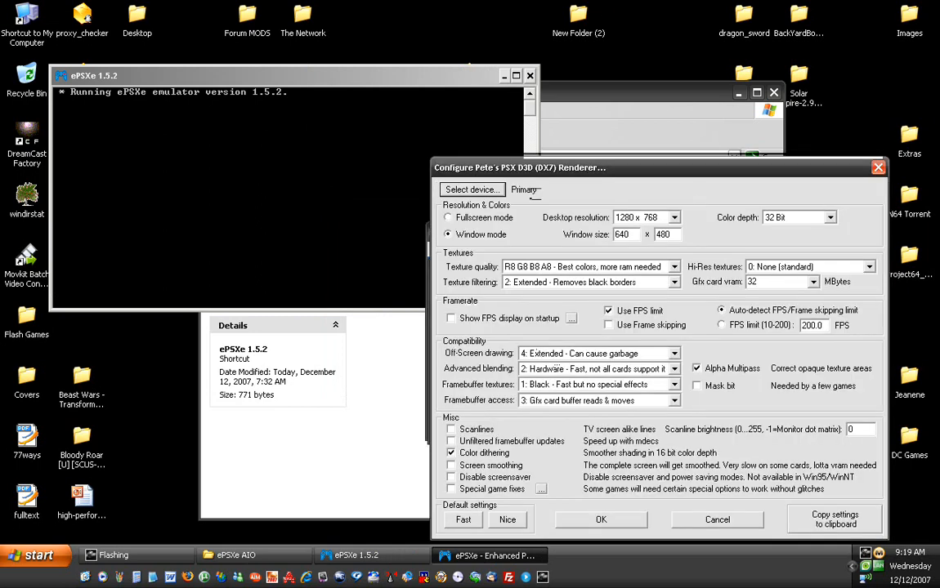
pyautogui.click(603, 518)
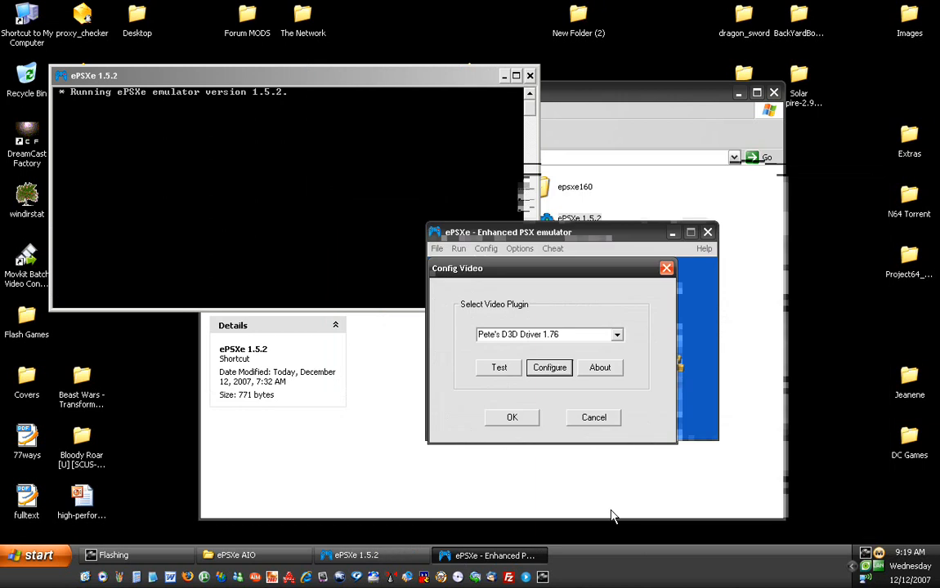
pyautogui.click(512, 419)
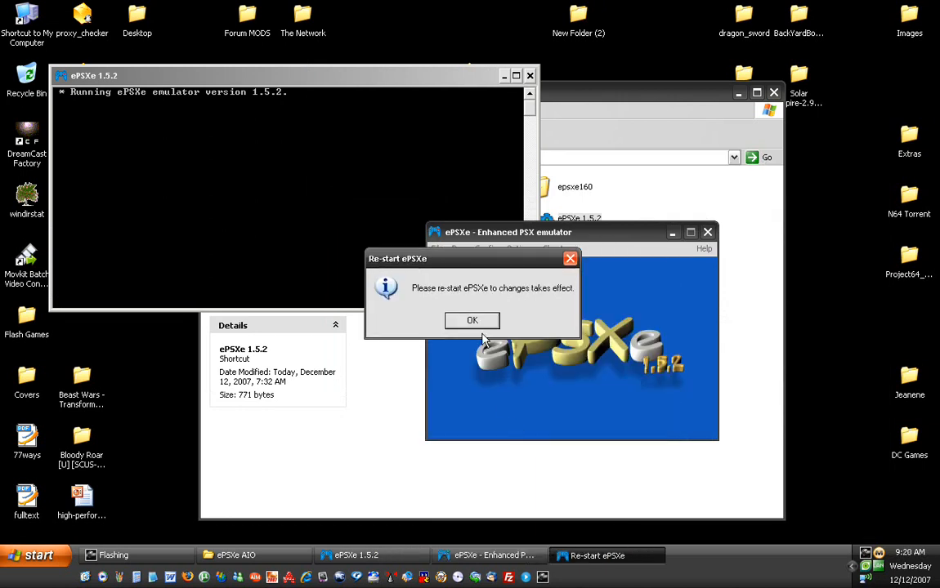
pyautogui.click(464, 326)
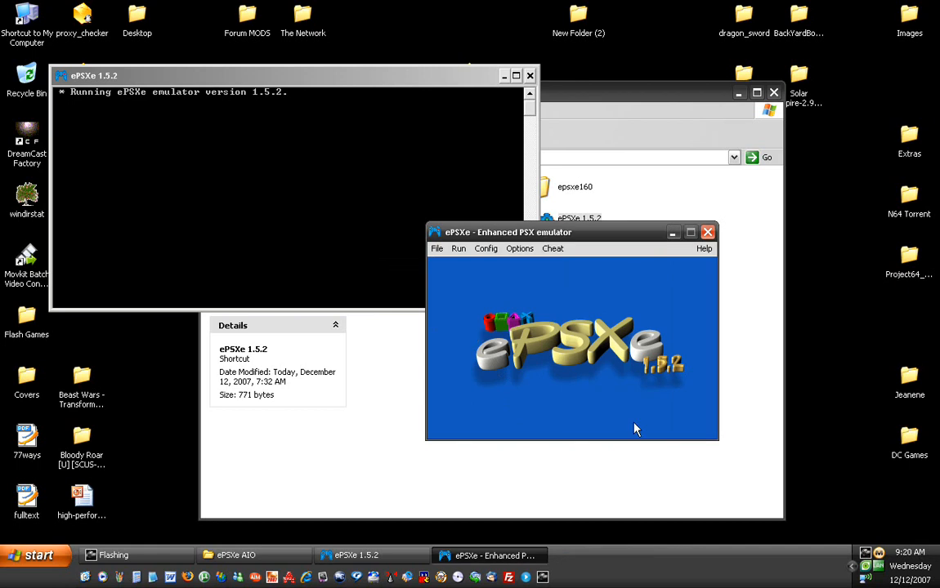
# - Close ePSXe 1.5.2 and the ePSXe AIO folder window
pyautogui.click(709, 234)
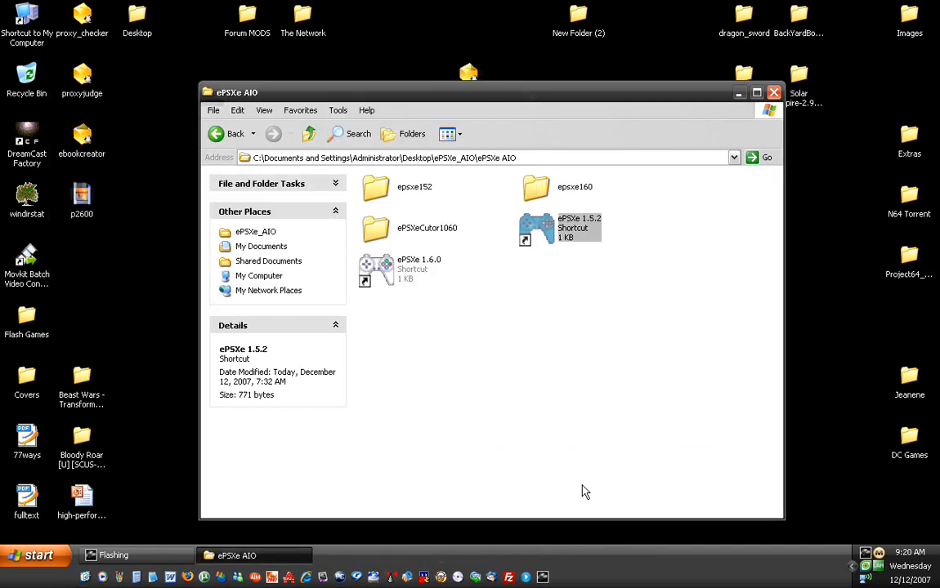
pyautogui.click(610, 335)
pyautogui.click(774, 95)
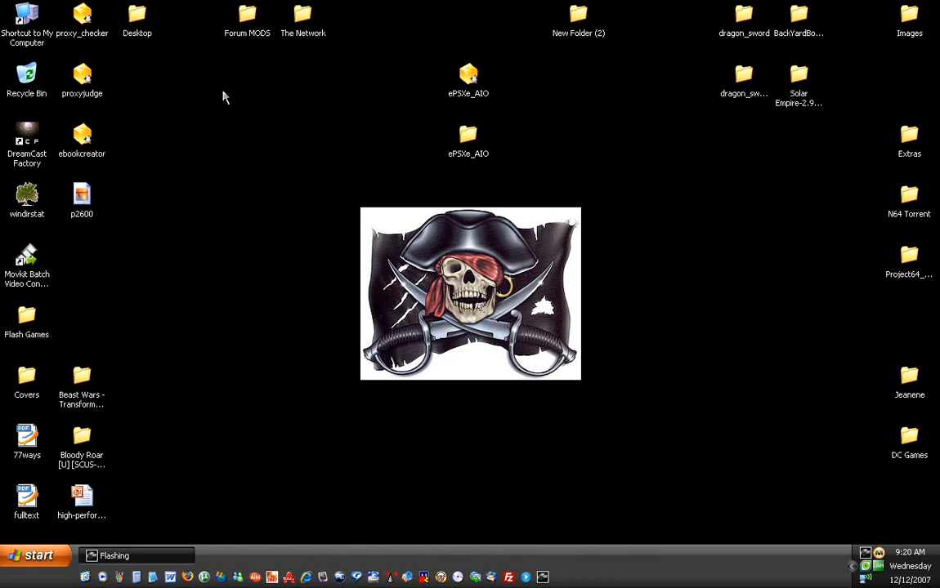
pyautogui.rightClick(865, 552)
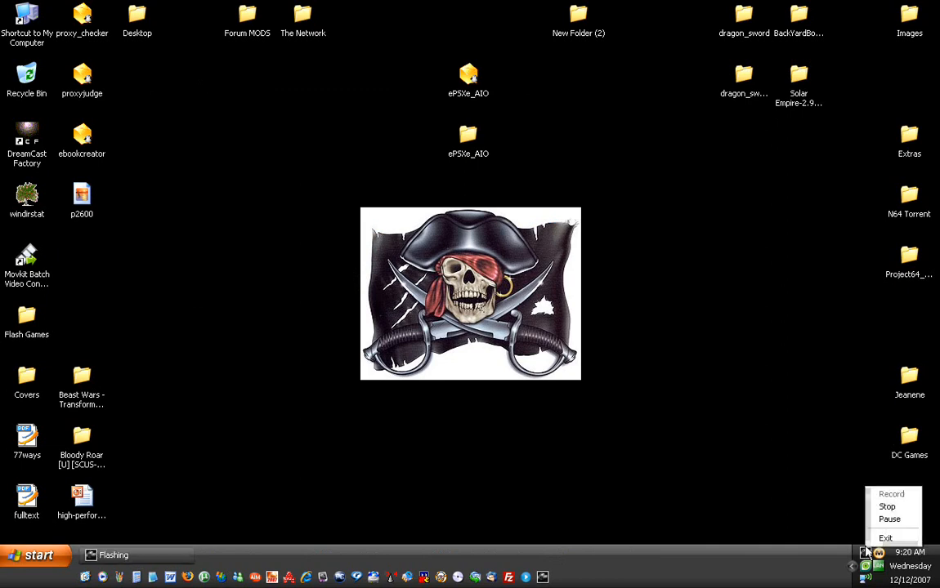